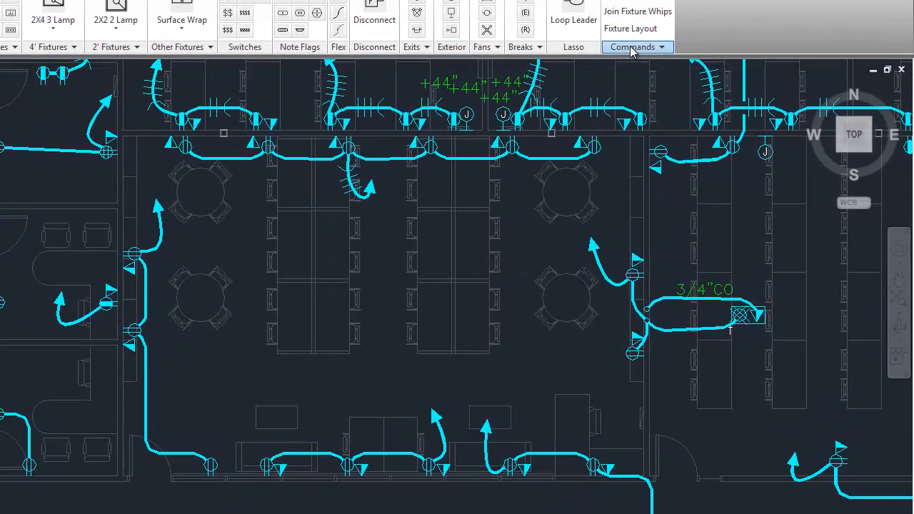
- Scale the receptacle and data outlet symbols on the side walls of the middle private office to 200% with the Double command
{"action": "left_click", "coordinate": [631, 49]}
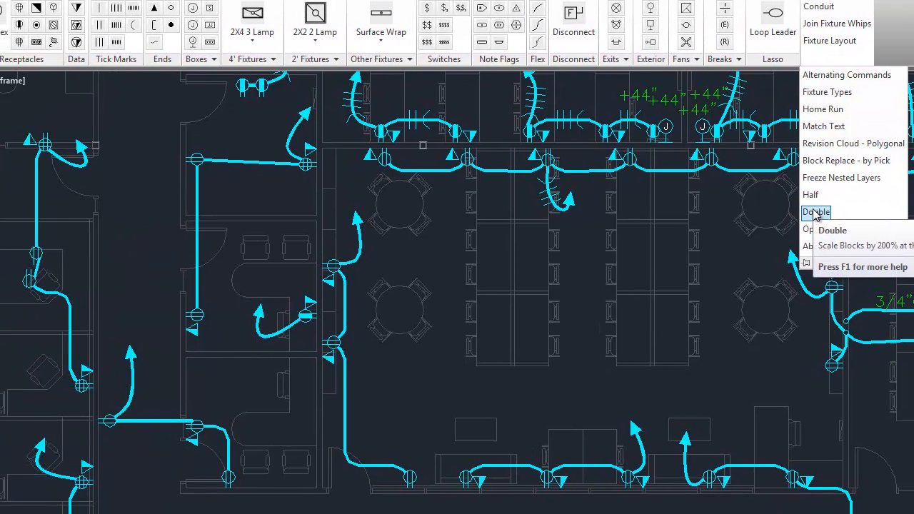
{"action": "left_click", "coordinate": [817, 213]}
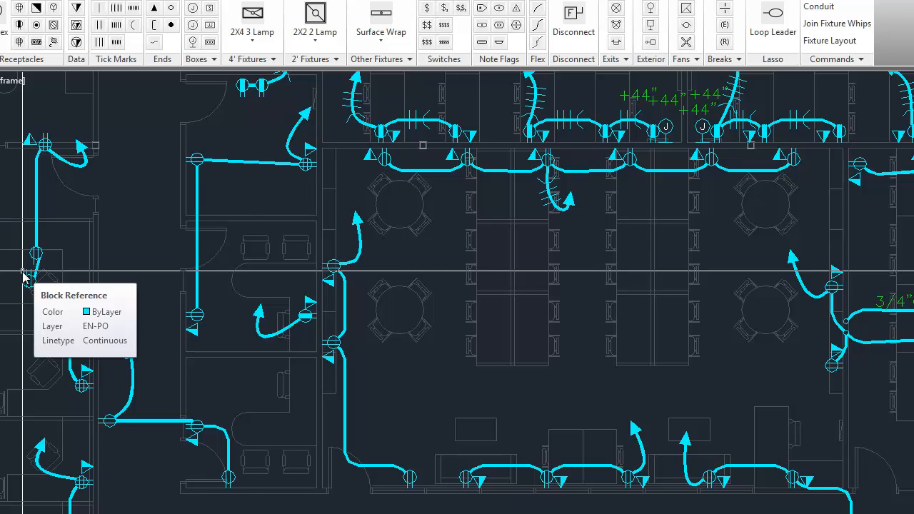
{"action": "left_click", "coordinate": [833, 60]}
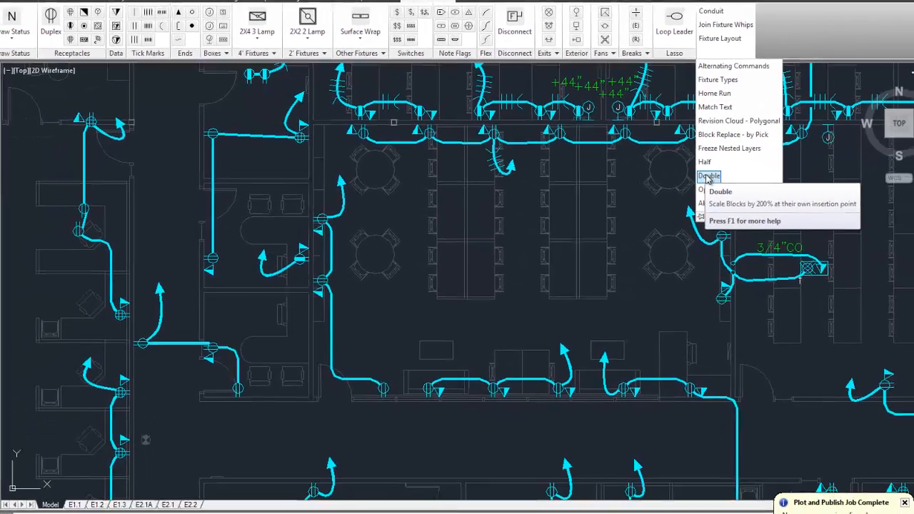
{"action": "left_click", "coordinate": [815, 212]}
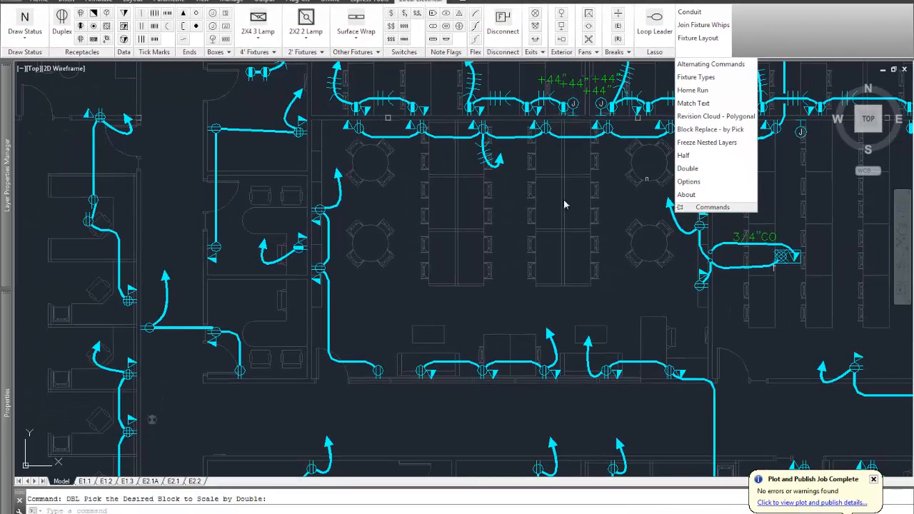
{"action": "left_click", "coordinate": [302, 252]}
{"action": "left_click", "coordinate": [301, 244]}
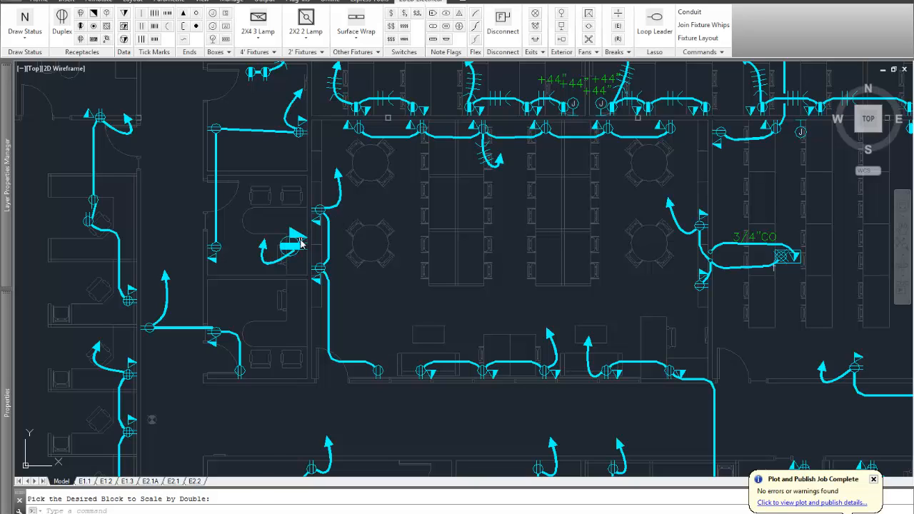
{"action": "left_click", "coordinate": [216, 249]}
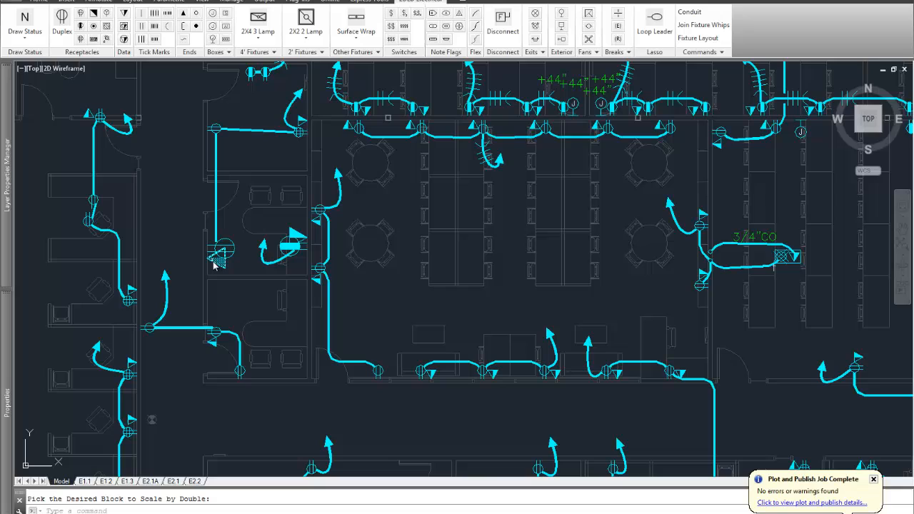
- Double the size of the receptacle and data outlet symbols in the upper cubicles west of the corridor
{"action": "left_click", "coordinate": [90, 225]}
{"action": "left_click", "coordinate": [92, 204]}
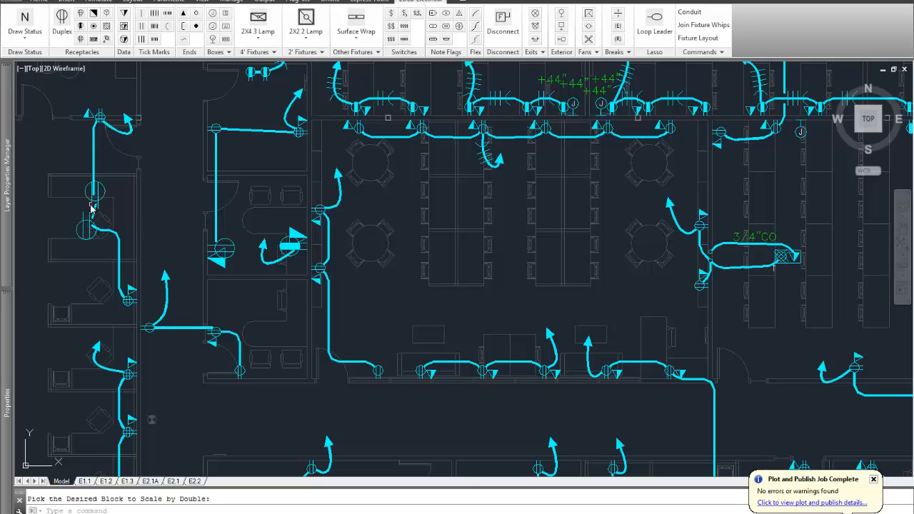
{"action": "left_click", "coordinate": [89, 117]}
{"action": "left_click", "coordinate": [131, 304]}
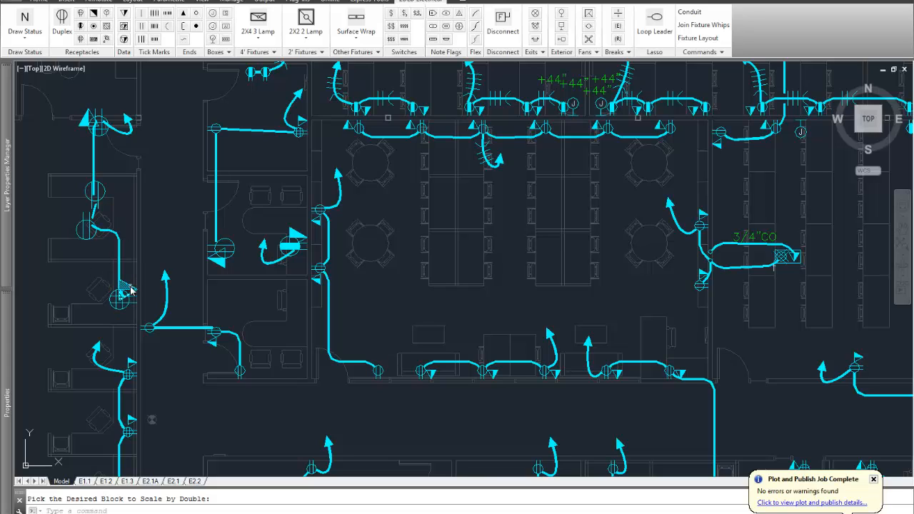
- Double the outlet symbols on the lower office's corridor-side wall, the corridor receptacle beside it, and the outlets in the nearby cubicle
{"action": "left_click", "coordinate": [213, 335]}
{"action": "left_click", "coordinate": [213, 336]}
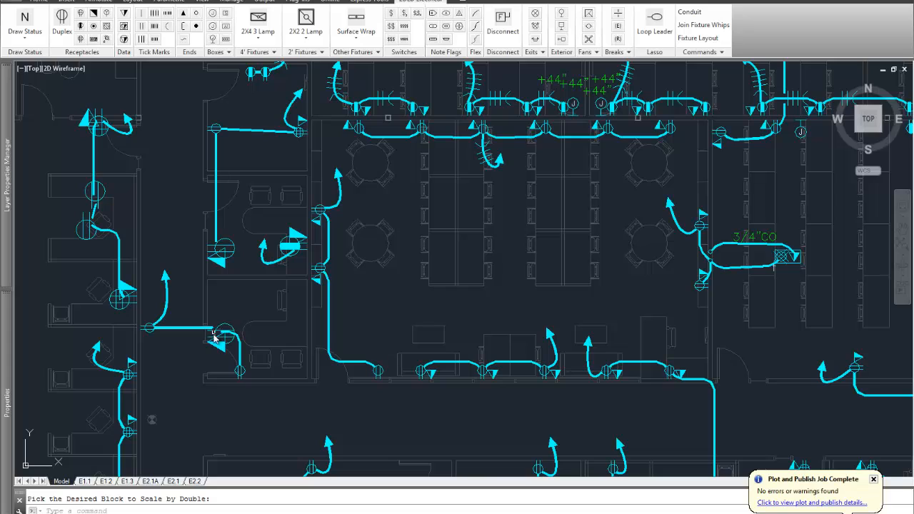
{"action": "left_click", "coordinate": [151, 333]}
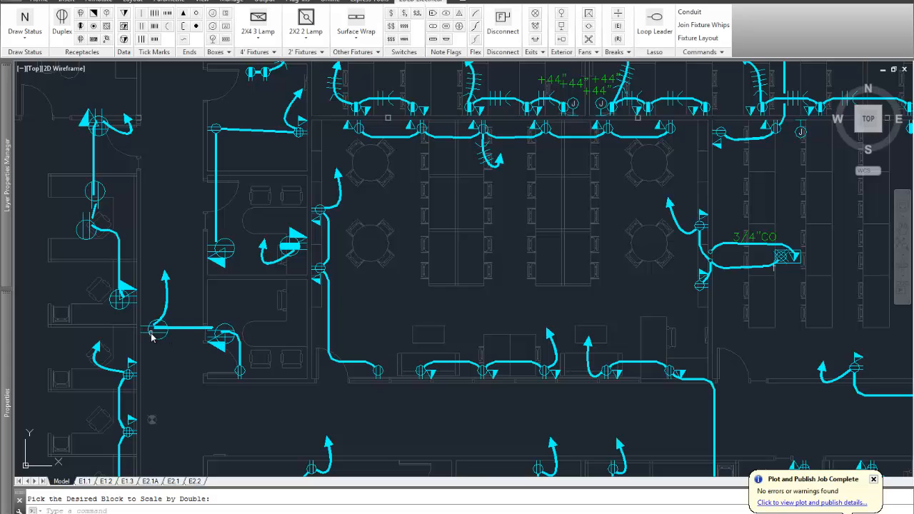
{"action": "left_click", "coordinate": [119, 370]}
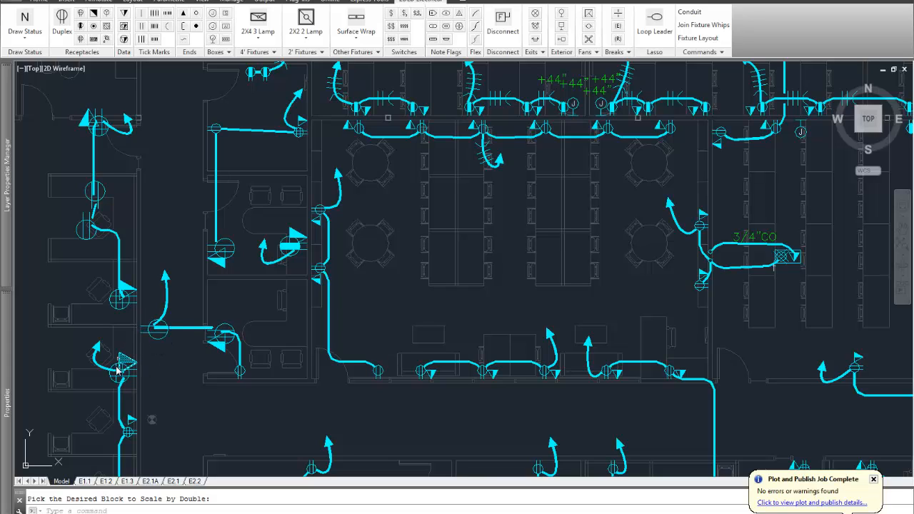
- Move the cubicle's enlarged data outlet triangle straight up, clear of its receptacle circle
{"action": "scroll", "coordinate": [119, 369], "scroll_direction": "up", "scroll_amount": 5}
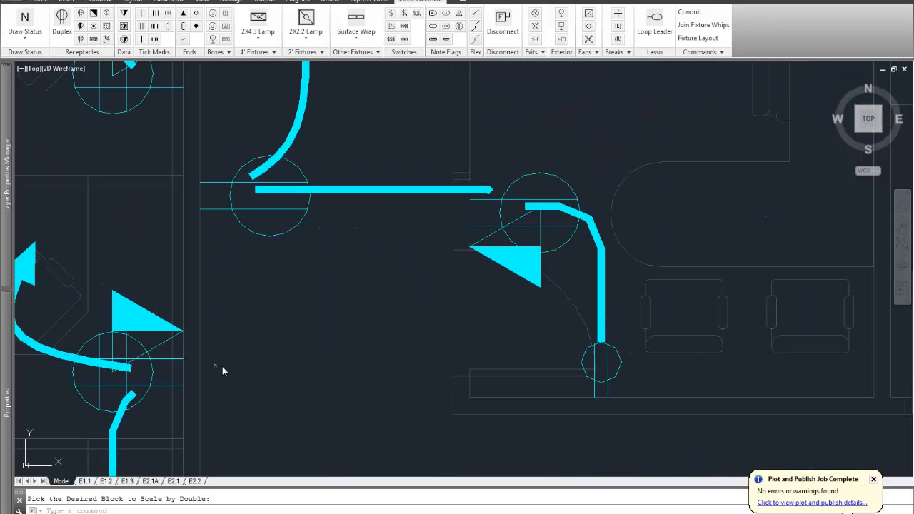
{"action": "middle_click_drag", "start_coordinate": [222, 367], "coordinate": [355, 341]}
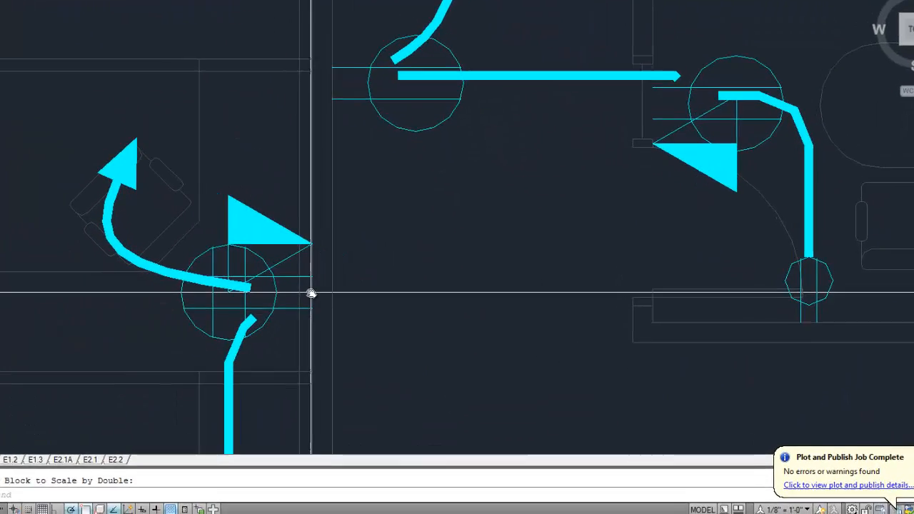
{"action": "type", "text": "m"}
{"action": "key", "text": "space"}
{"action": "left_click", "coordinate": [291, 244]}
{"action": "key", "text": "space"}
{"action": "left_click", "coordinate": [372, 264]}
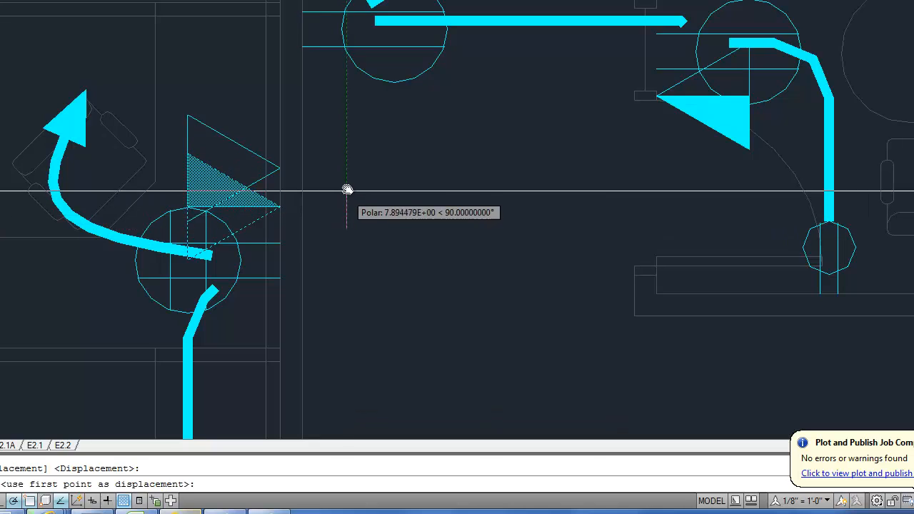
{"action": "left_click", "coordinate": [351, 172]}
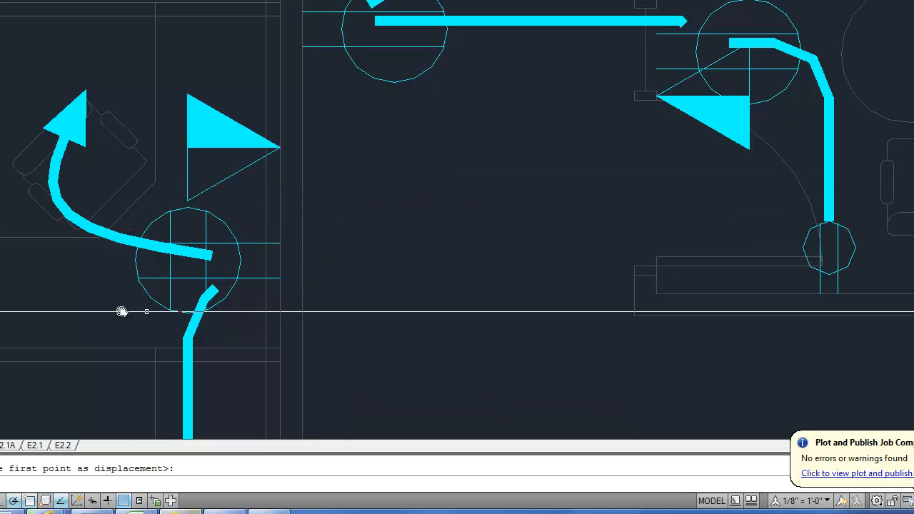
- Double the size of the data outlet and receptacle symbols in the next cubicle to the south
{"action": "middle_click_drag", "start_coordinate": [84, 311], "coordinate": [198, 150]}
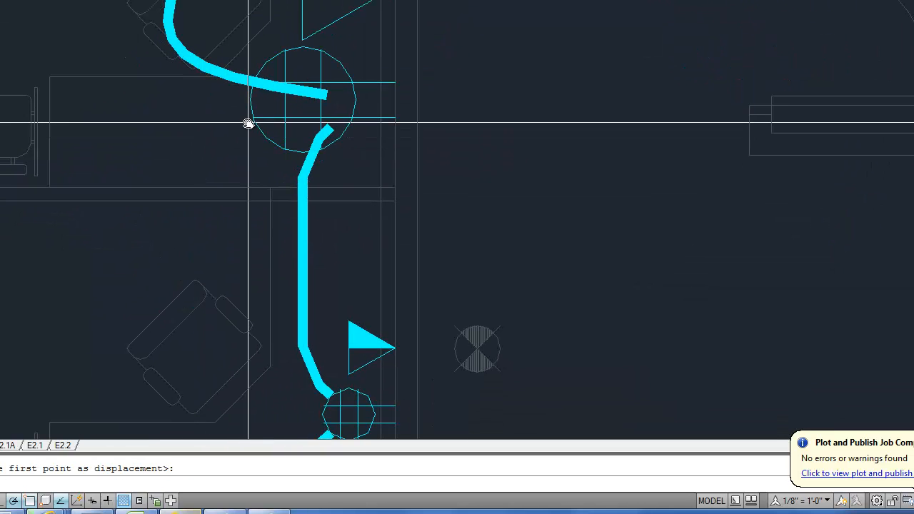
{"action": "scroll", "coordinate": [293, 159], "scroll_direction": "down", "scroll_amount": 1}
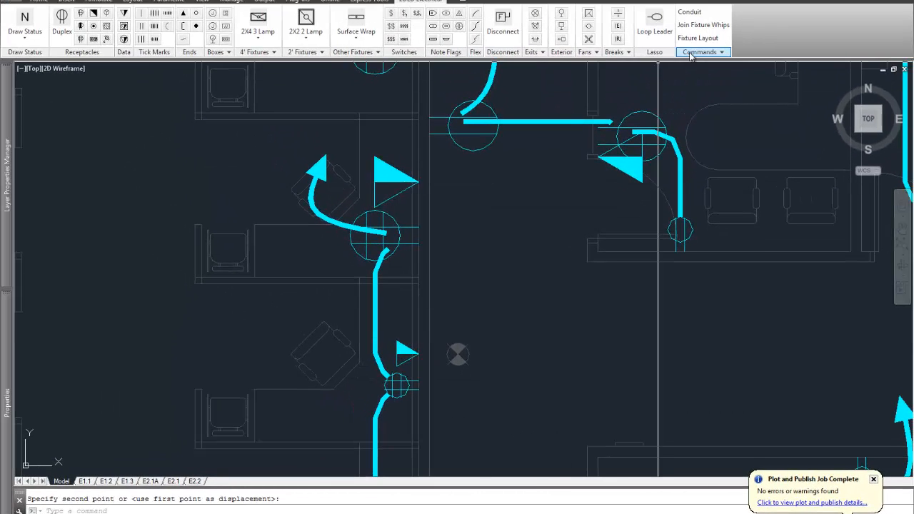
{"action": "left_click", "coordinate": [691, 54]}
{"action": "left_click", "coordinate": [689, 169]}
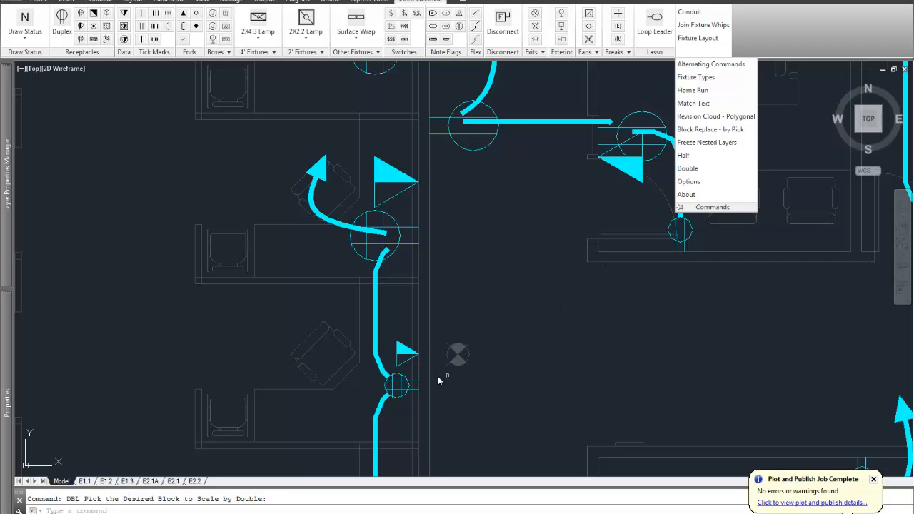
{"action": "left_click", "coordinate": [404, 358]}
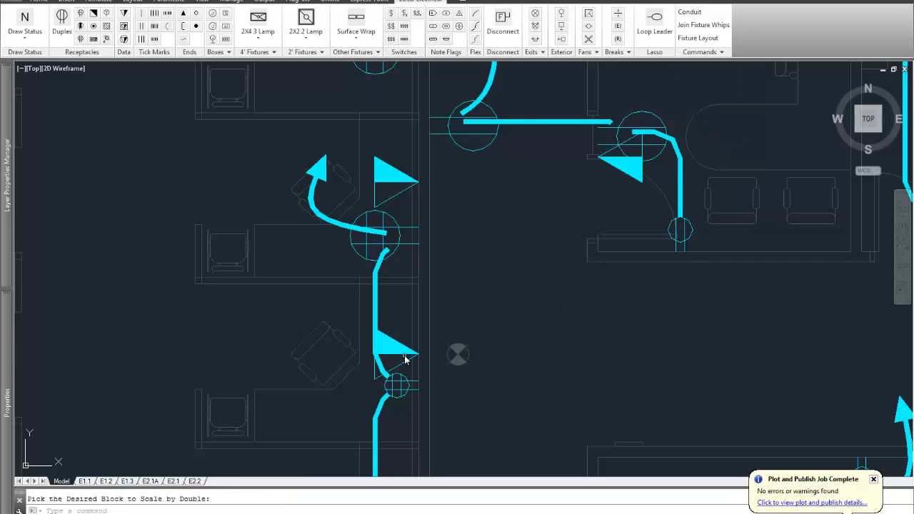
{"action": "left_click", "coordinate": [403, 379]}
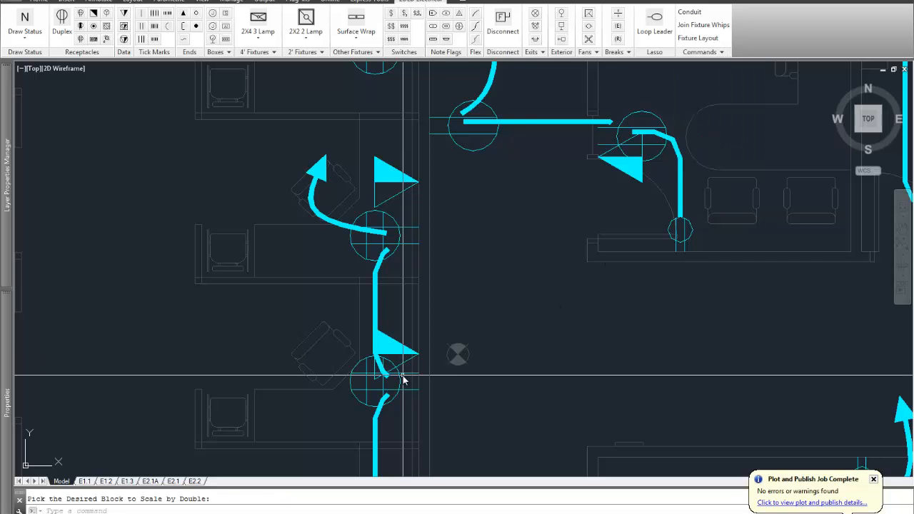
- Move the southern cubicle's enlarged receptacle straight down, clear of the data outlet triangle
{"action": "type", "text": "m"}
{"action": "key", "text": "Return"}
{"action": "left_click", "coordinate": [405, 377]}
{"action": "key", "text": "Return"}
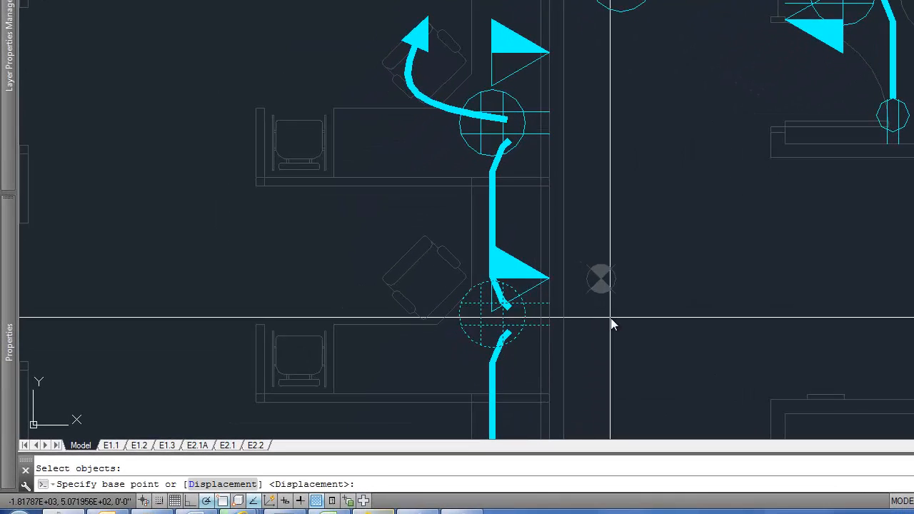
{"action": "left_click", "coordinate": [611, 319]}
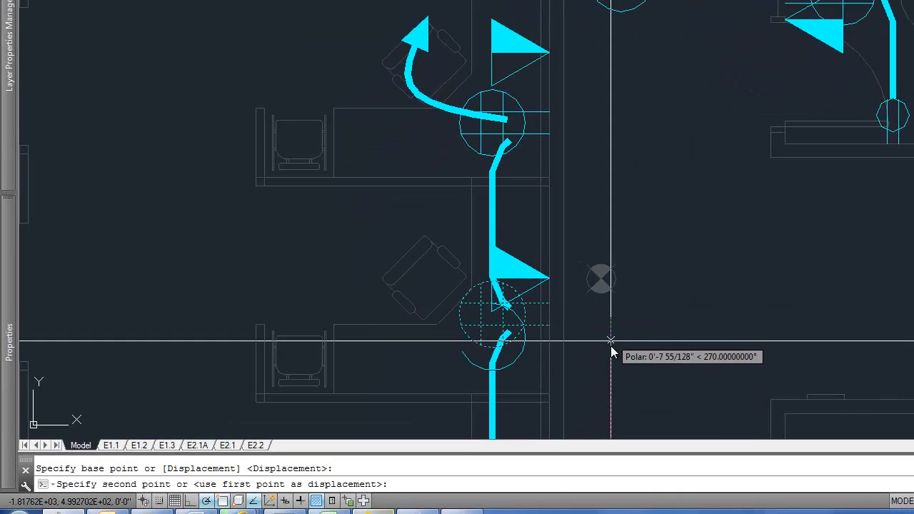
{"action": "left_click", "coordinate": [611, 350]}
- Erase the two circuit wire runs that meet at the southern cubicle's receptacle
{"action": "type", "text": "e"}
{"action": "key", "text": "Return"}
{"action": "left_click", "coordinate": [498, 391]}
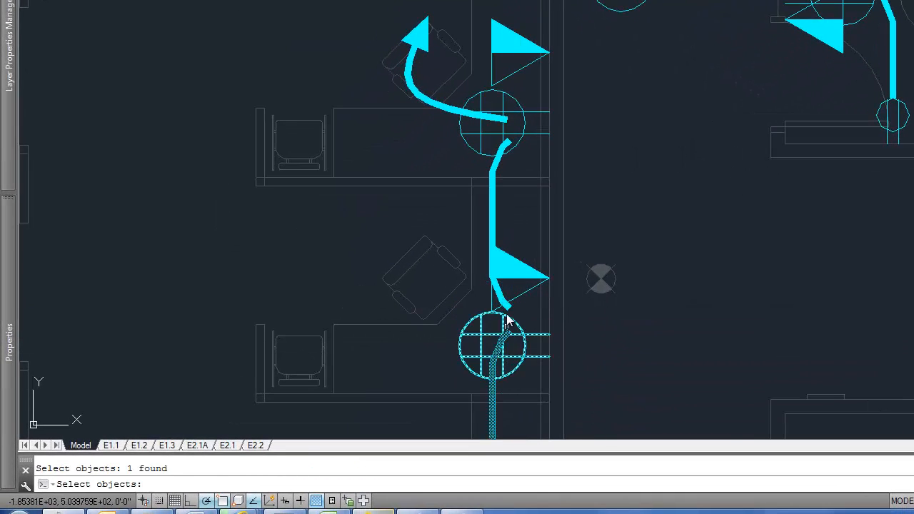
{"action": "left_click", "coordinate": [502, 292]}
{"action": "key", "text": "Return"}
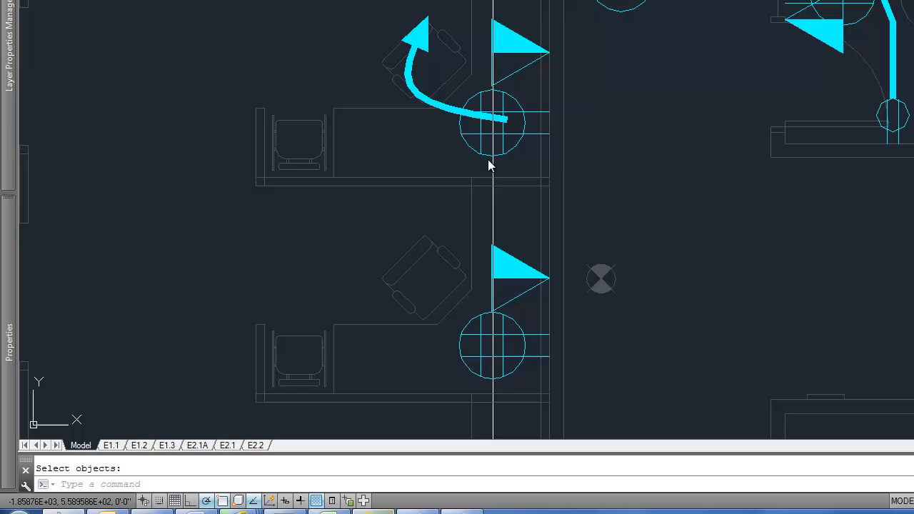
- Erase the curved home run wire and its arrowhead at the northern cubicle's receptacle
{"action": "type", "text": "e"}
{"action": "key", "text": "Return"}
{"action": "left_click", "coordinate": [458, 117]}
{"action": "left_click", "coordinate": [440, 115]}
{"action": "key", "text": "Return"}
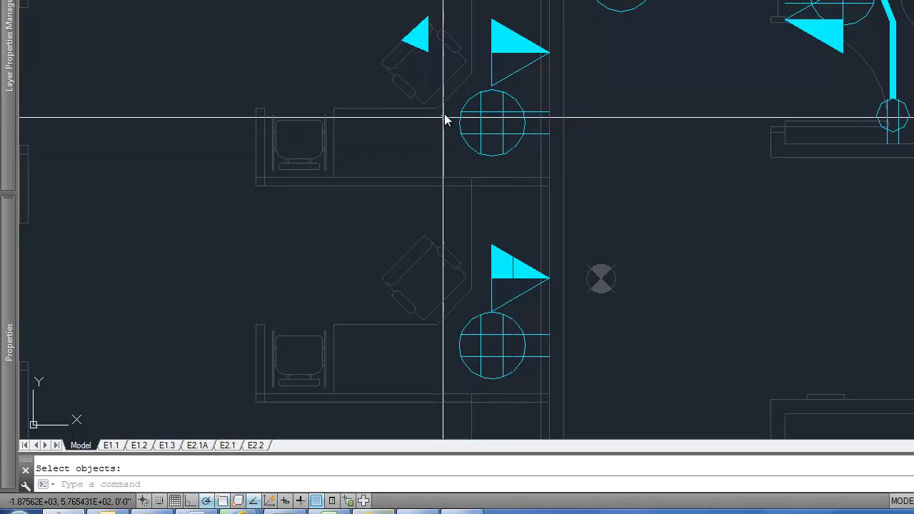
{"action": "type", "text": "e"}
{"action": "key", "text": "Return"}
{"action": "left_click", "coordinate": [420, 28]}
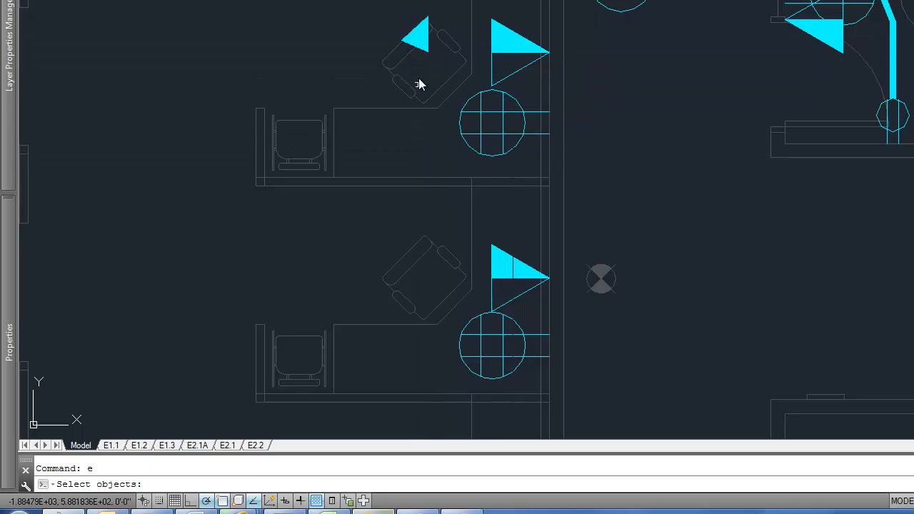
{"action": "left_click", "coordinate": [422, 50]}
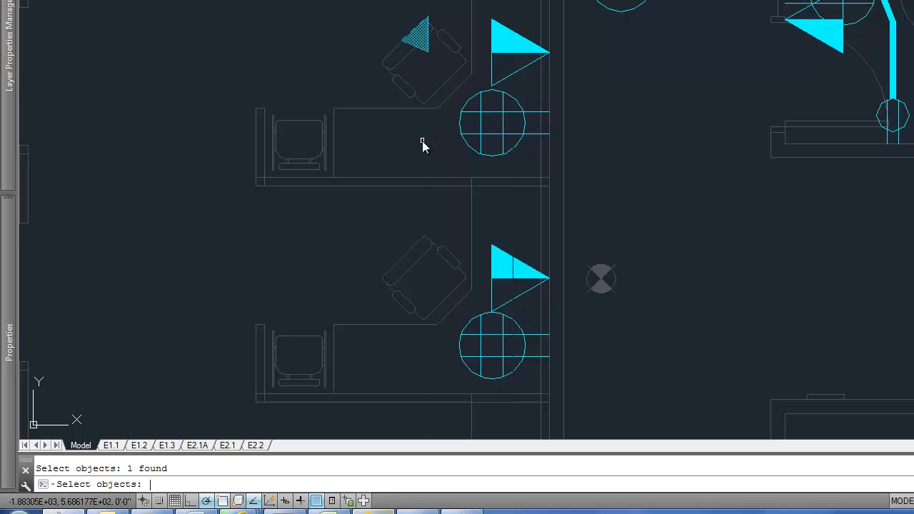
{"action": "key", "text": "Return"}
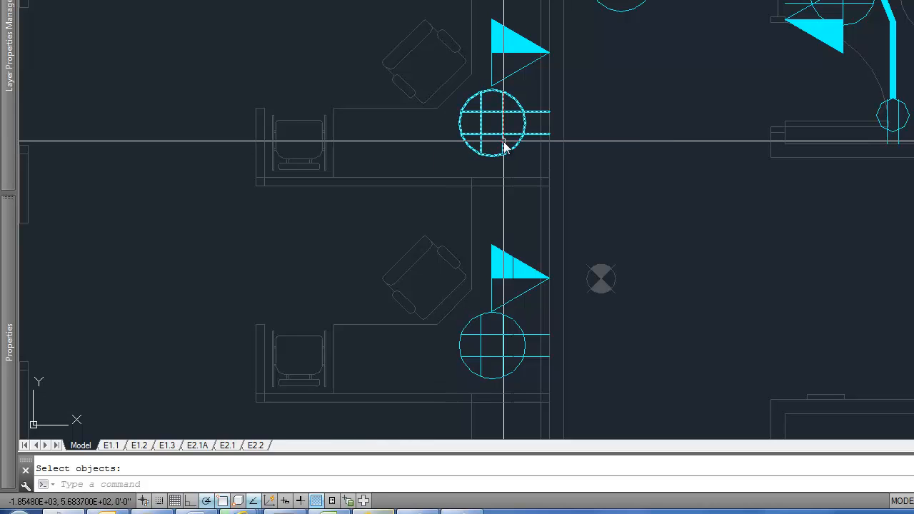
- Check the current DIMSCALE value without changing it
{"action": "type", "text": "dimscale"}
{"action": "key", "text": "Return"}
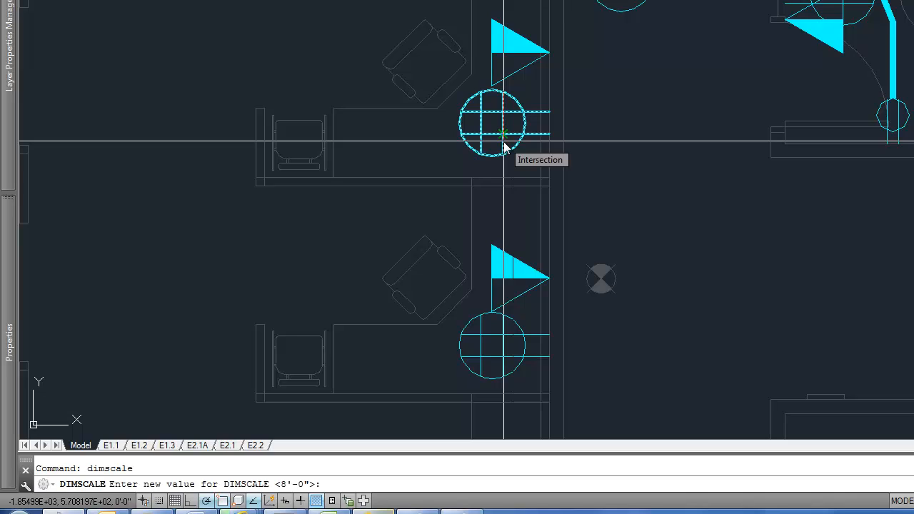
{"action": "key", "text": "Escape"}
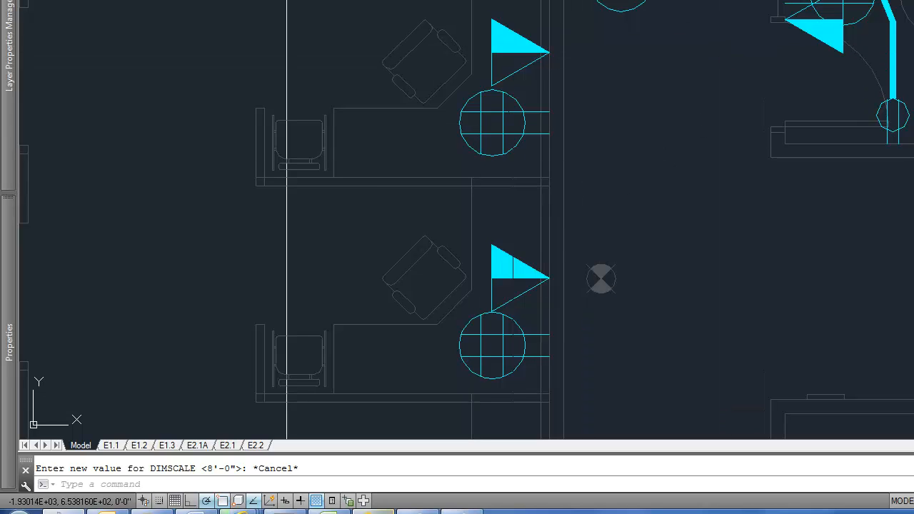
- Insert a duplex receptacle on the corridor wall with the DUP command, and erase it again
{"action": "type", "text": "DUP"}
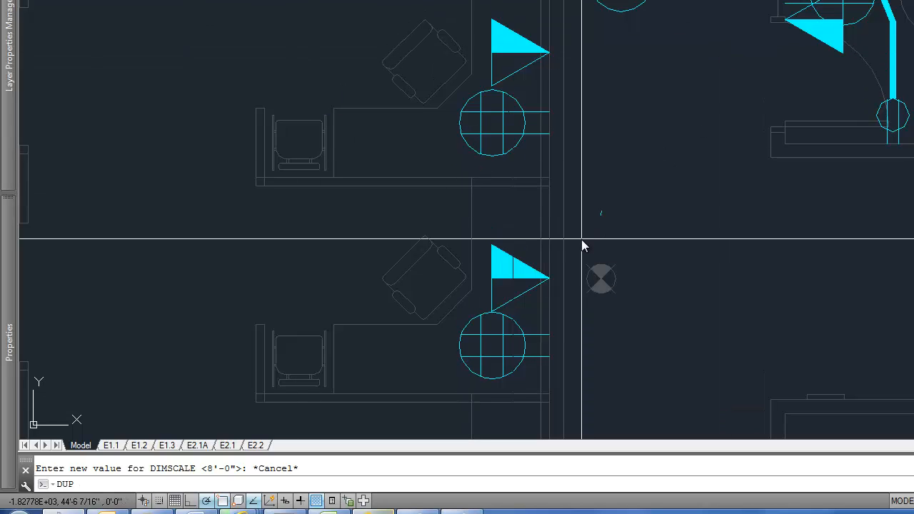
{"action": "key", "text": "Return"}
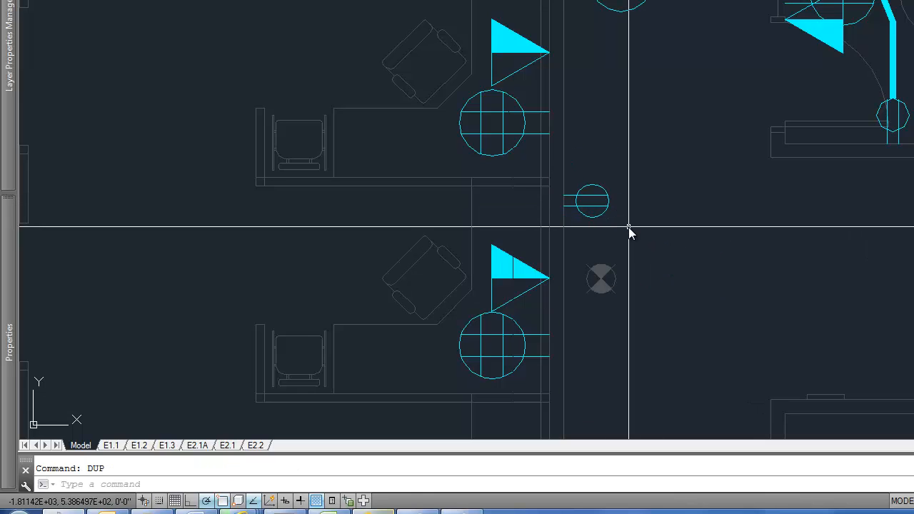
{"action": "type", "text": "e"}
{"action": "key", "text": "Return"}
{"action": "left_click", "coordinate": [607, 205]}
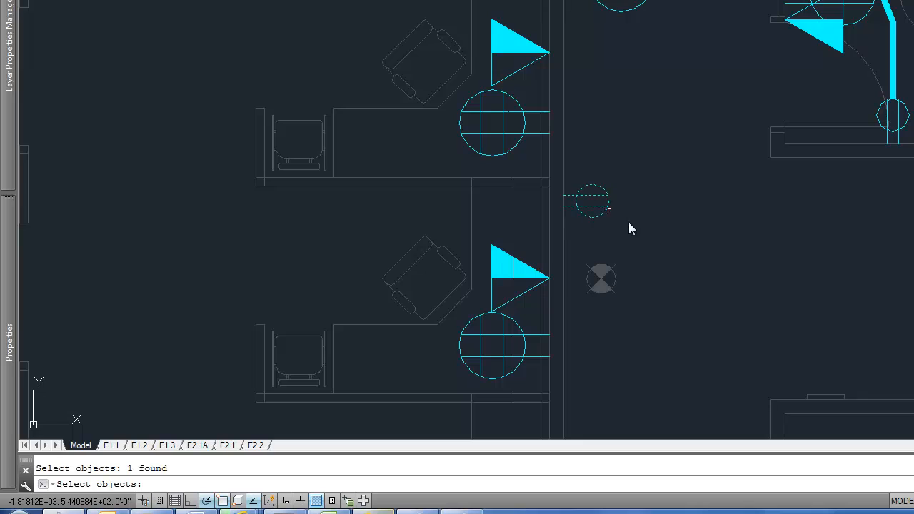
{"action": "key", "text": "Return"}
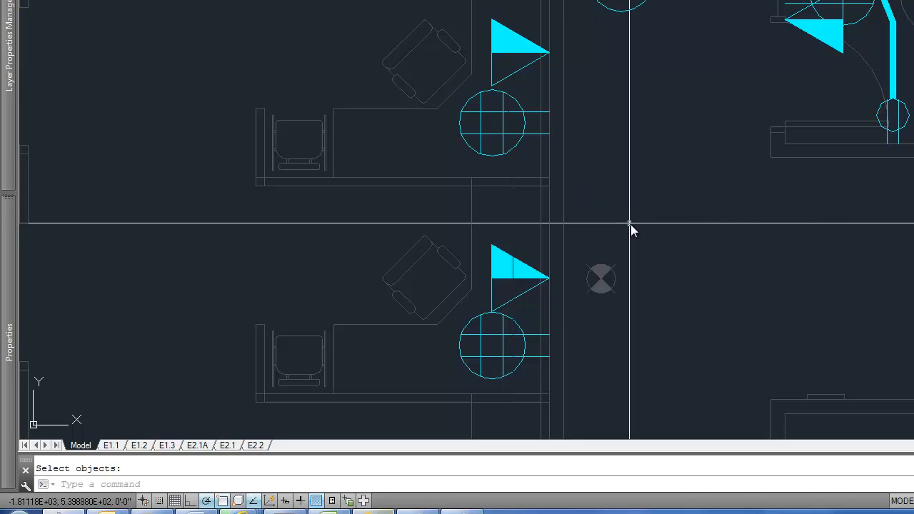
- Set DIMSCALE to 4' and insert a duplex receptacle on the corridor wall between the two cubicles
{"action": "type", "text": "dims"}
{"action": "key", "text": "Return"}
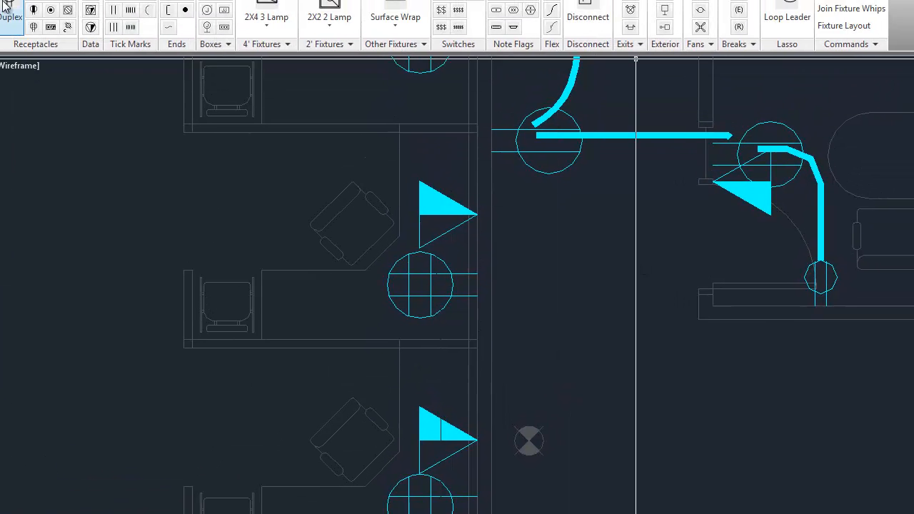
{"action": "left_click", "coordinate": [5, 6]}
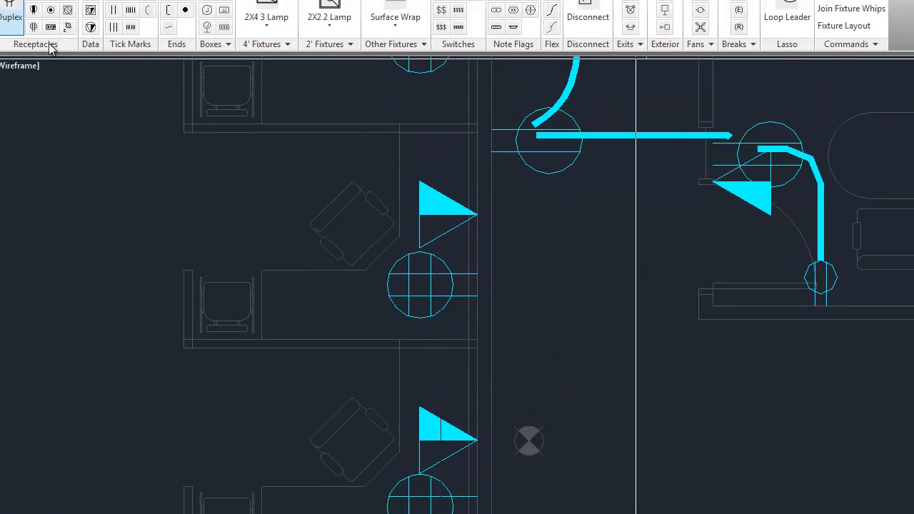
{"action": "left_click", "coordinate": [491, 373]}
{"action": "left_click", "coordinate": [491, 395]}
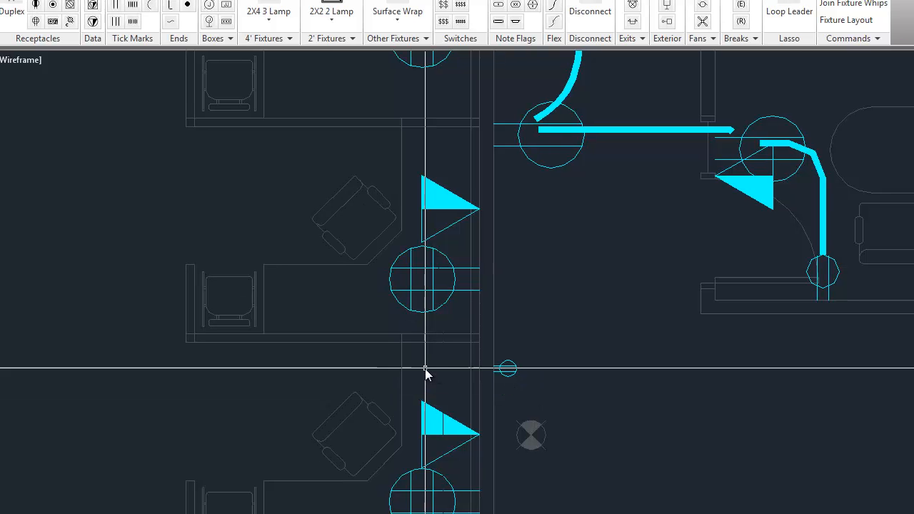
- Set DIMSCALE to 16'
{"action": "type", "text": "dimscale"}
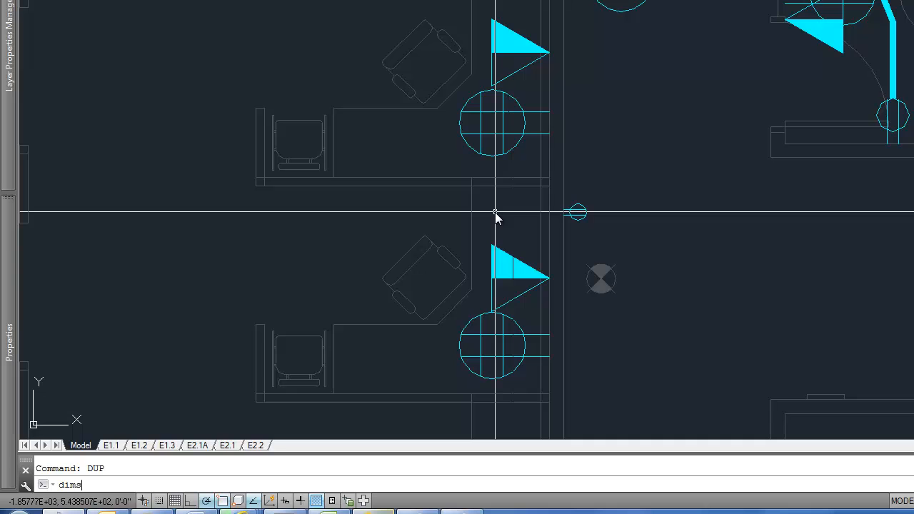
{"action": "key", "text": "Return"}
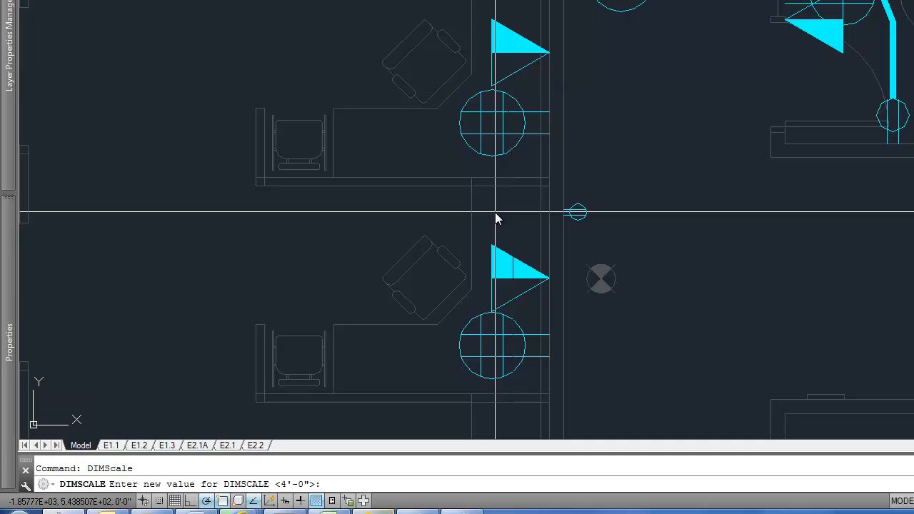
{"action": "type", "text": "16"}
{"action": "key", "text": "Return"}
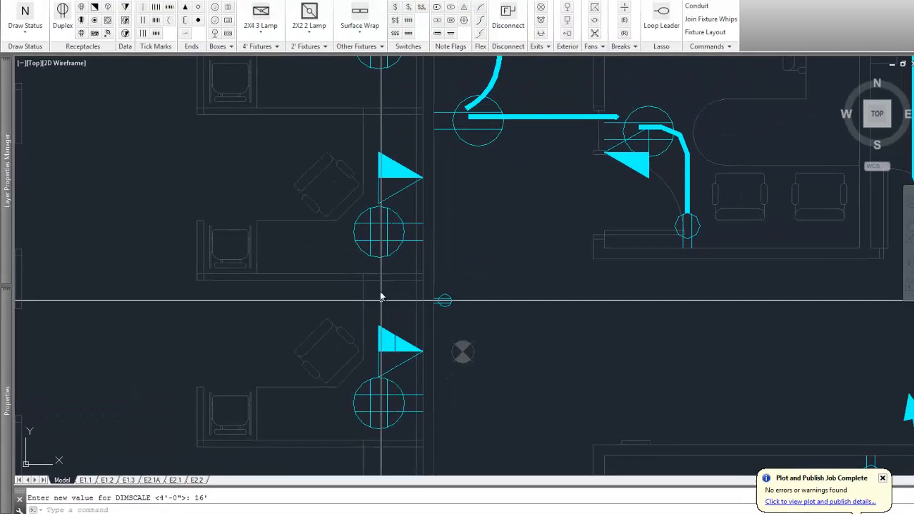
- Insert a duplex receptacle on the corridor wall just north of the small one, and erase it again
{"action": "left_click", "coordinate": [62, 20]}
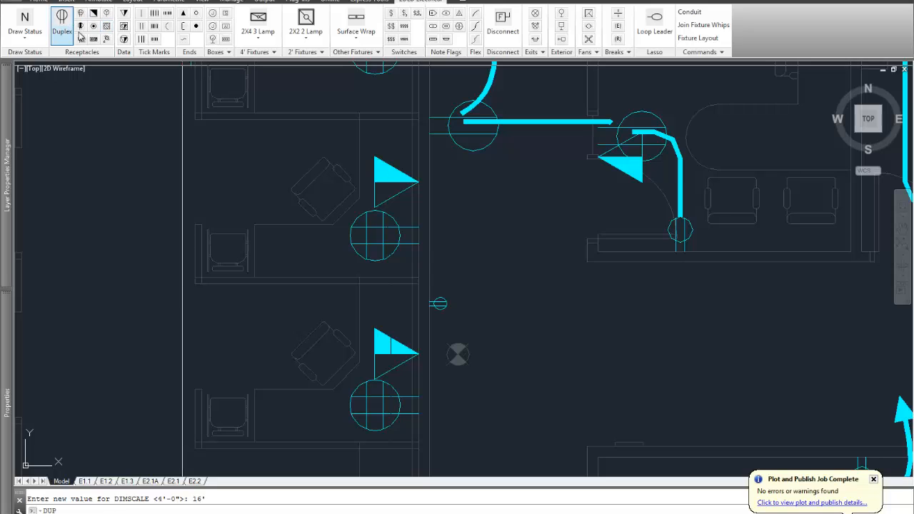
{"action": "left_click", "coordinate": [429, 274]}
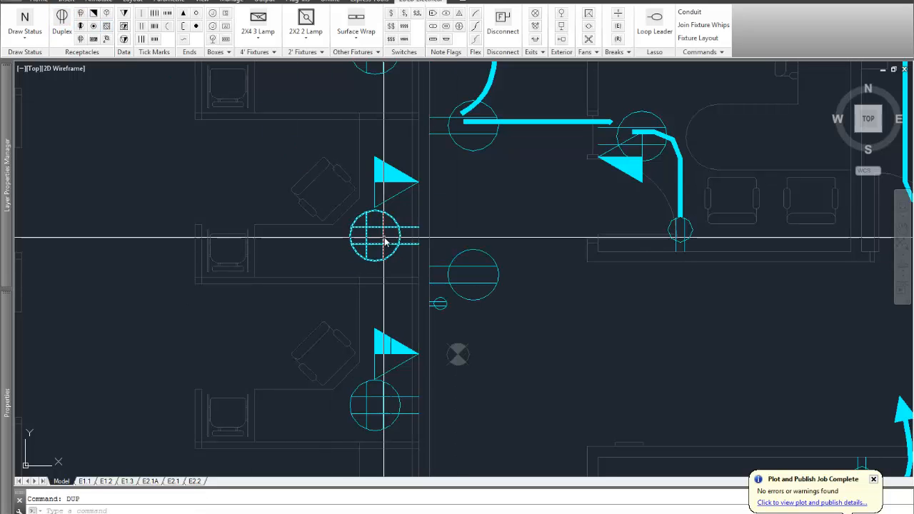
{"action": "type", "text": "e"}
{"action": "key", "text": "Return"}
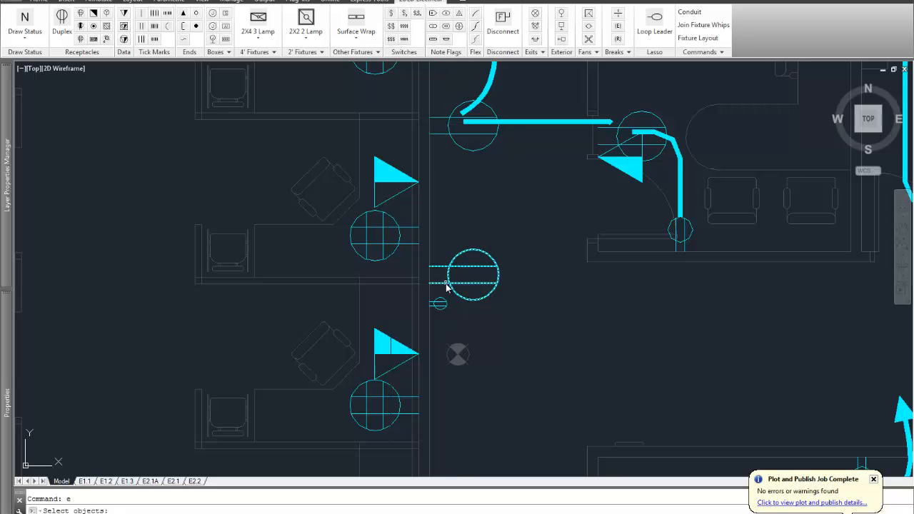
{"action": "left_click", "coordinate": [447, 284]}
{"action": "key", "text": "Return"}
- Draw a straight conduit run between the two enlarged cubicle receptacles, and erase it again
{"action": "left_click", "coordinate": [690, 12]}
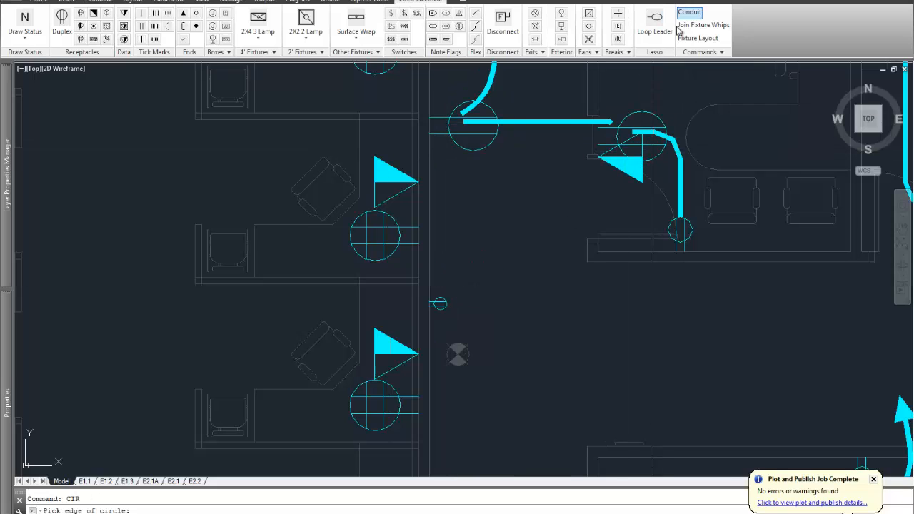
{"action": "left_click", "coordinate": [382, 390]}
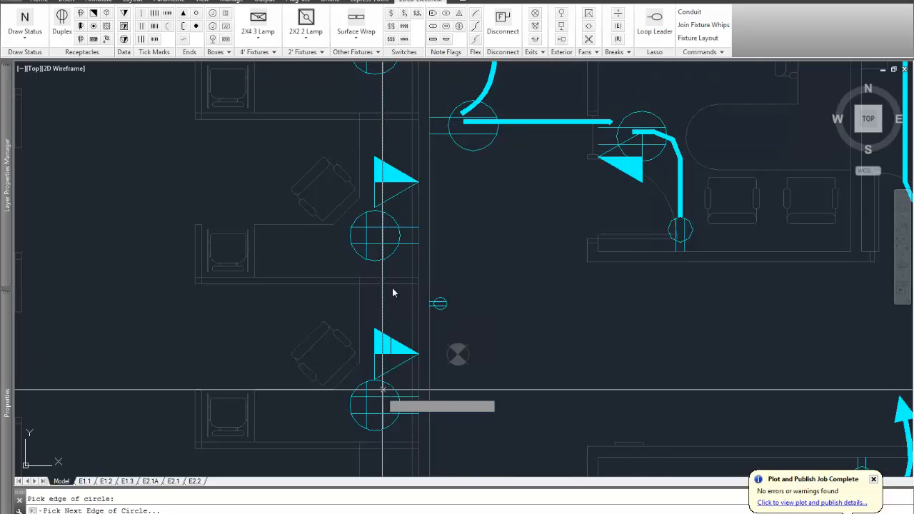
{"action": "left_click", "coordinate": [381, 230]}
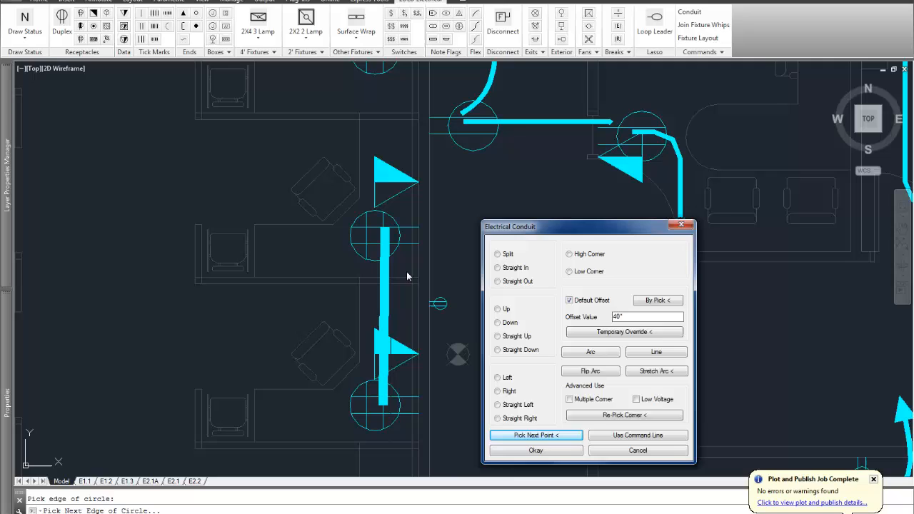
{"action": "left_click", "coordinate": [564, 450]}
{"action": "type", "text": "e"}
{"action": "key", "text": "Return"}
{"action": "left_click", "coordinate": [388, 302]}
{"action": "key", "text": "Return"}
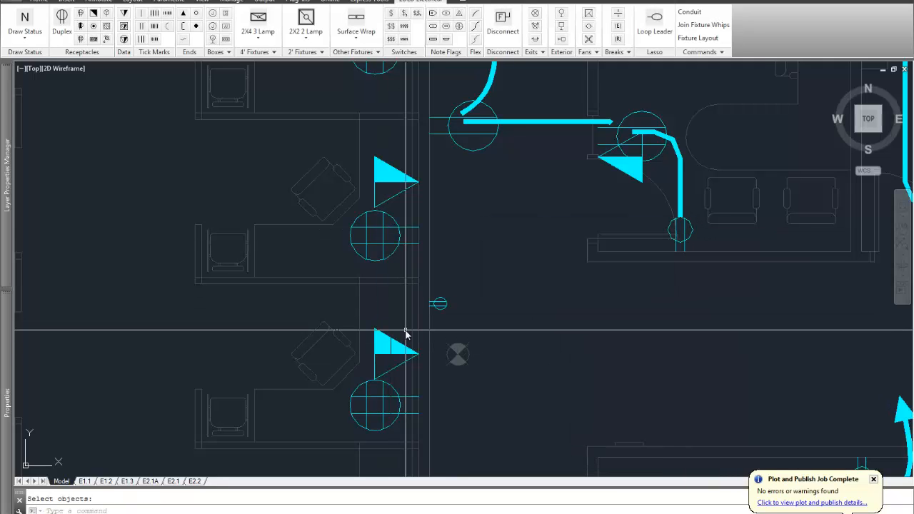
- Set the object snap target height to 25 pixels with APERTURE
{"action": "type", "text": "aperture"}
{"action": "key", "text": "Return"}
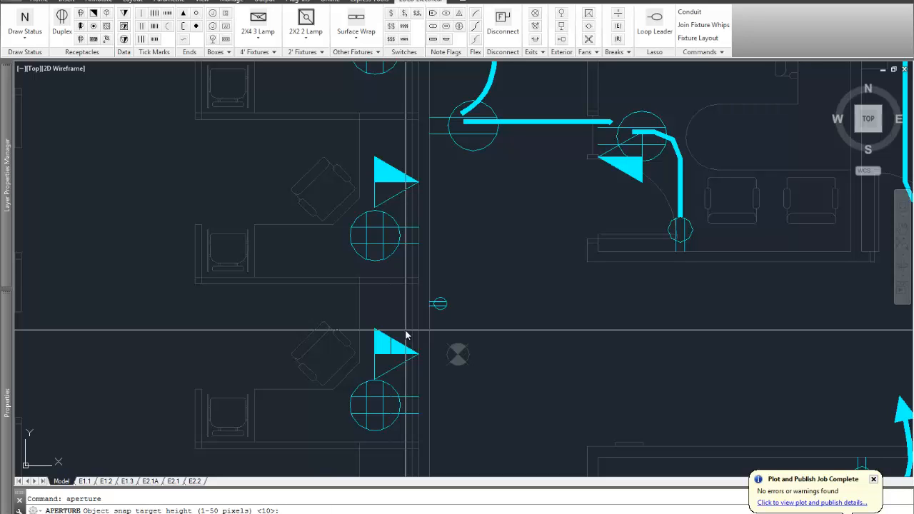
{"action": "type", "text": "25"}
{"action": "key", "text": "Return"}
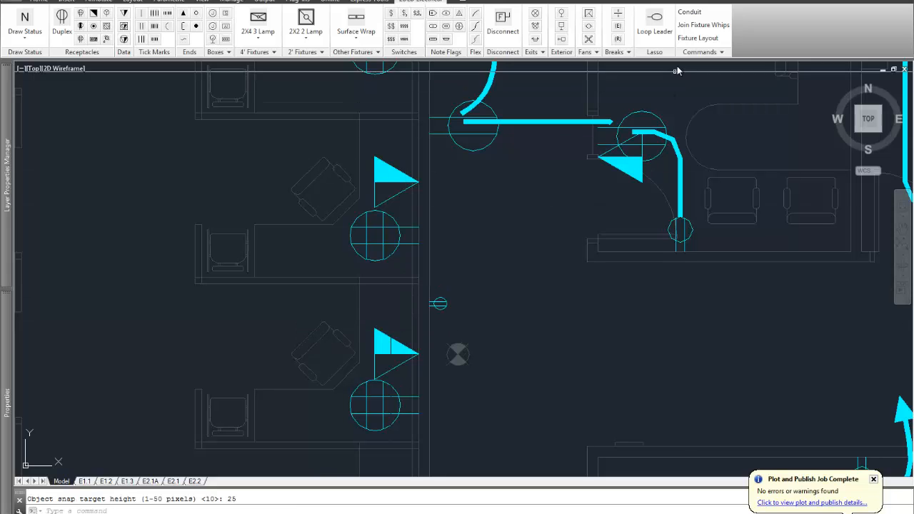
- Draw a conduit between the two enlarged cubicle receptacles, curved to the left with a temporarily overridden offset reaching the cubicle chair
{"action": "left_click", "coordinate": [690, 12]}
{"action": "left_click", "coordinate": [385, 384]}
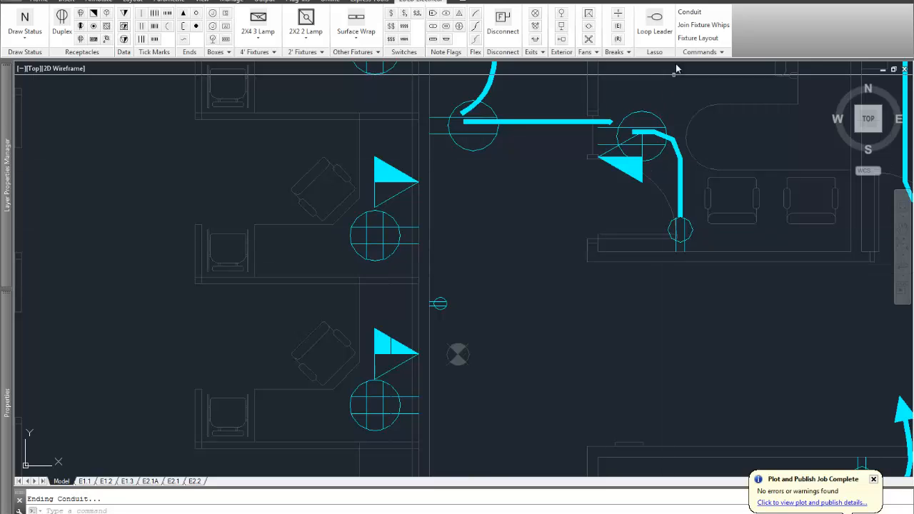
{"action": "left_click", "coordinate": [689, 12]}
{"action": "left_click", "coordinate": [369, 432]}
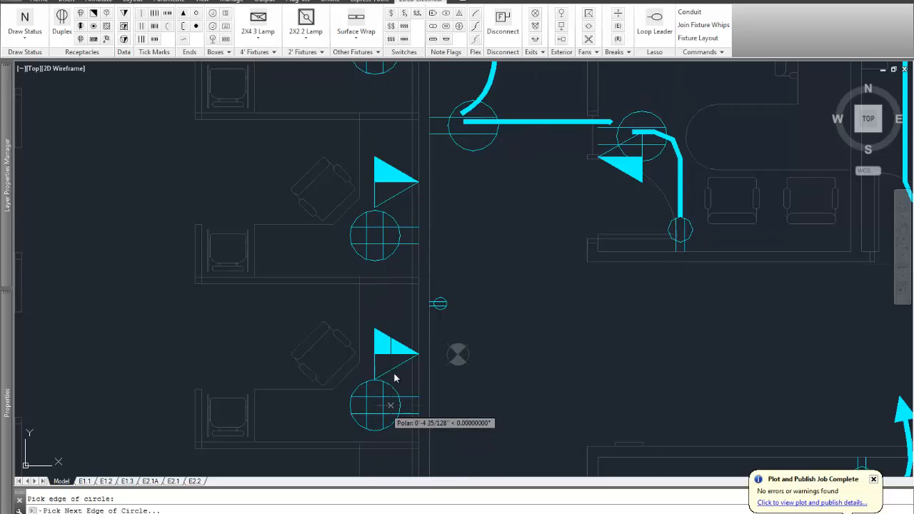
{"action": "left_click", "coordinate": [384, 260]}
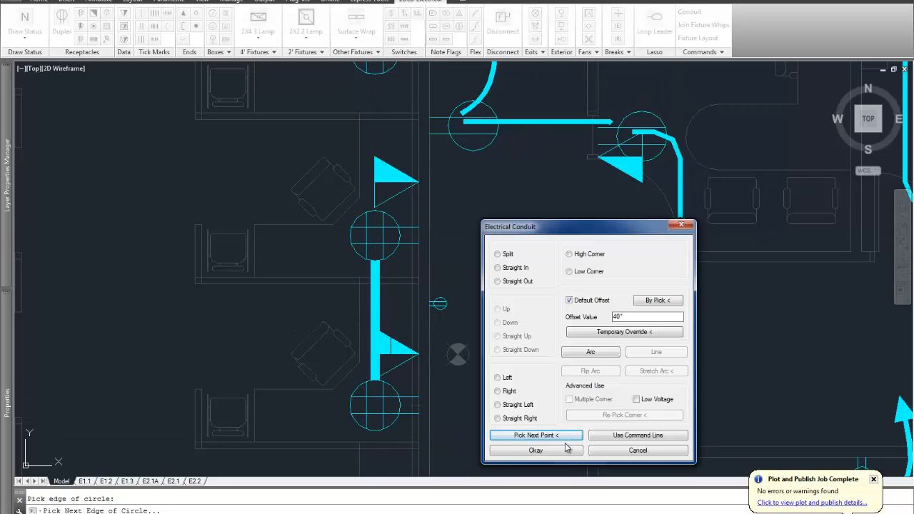
{"action": "left_click", "coordinate": [508, 379]}
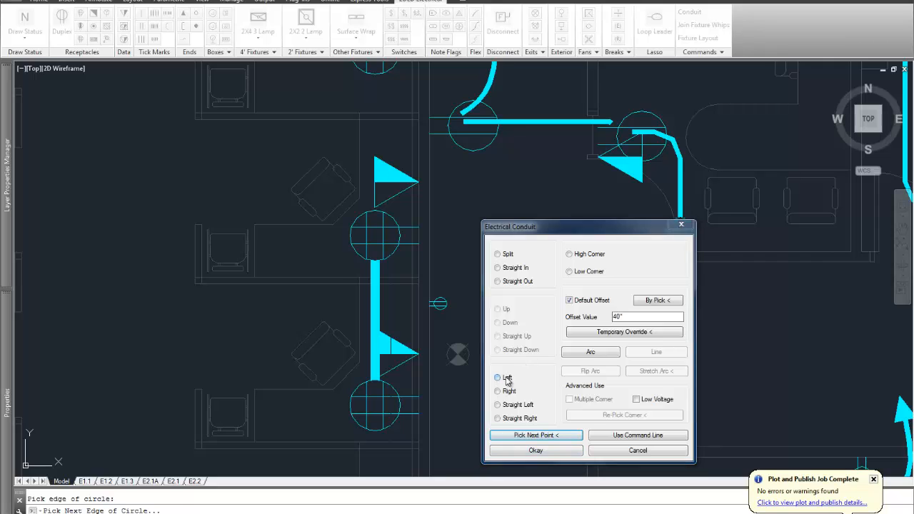
{"action": "left_click", "coordinate": [600, 332]}
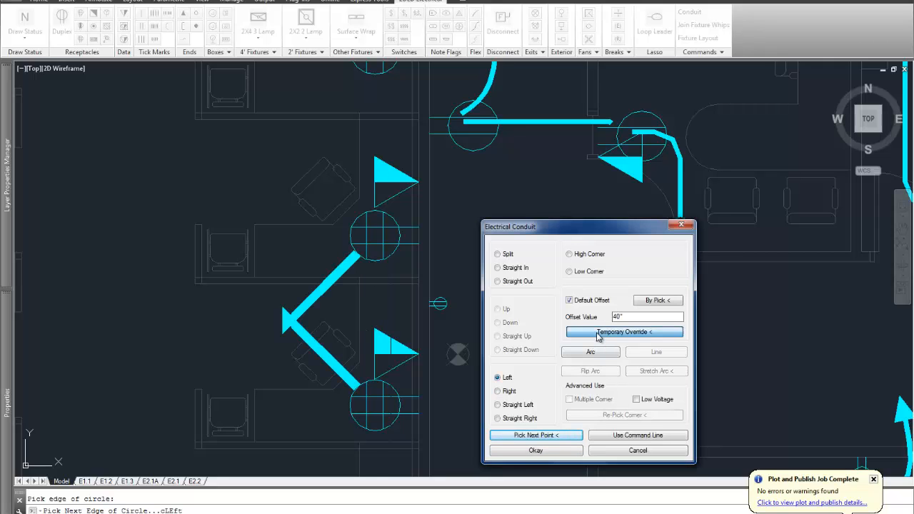
{"action": "left_click", "coordinate": [334, 333]}
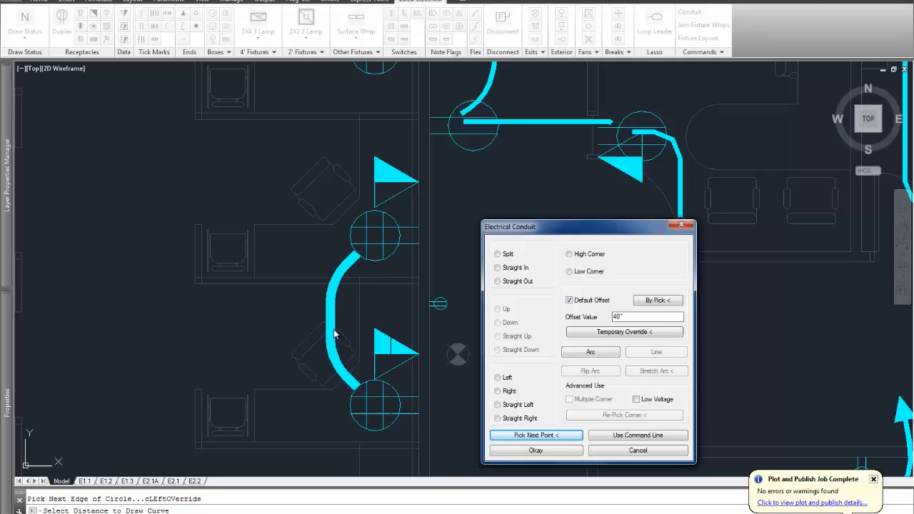
{"action": "left_click", "coordinate": [508, 450]}
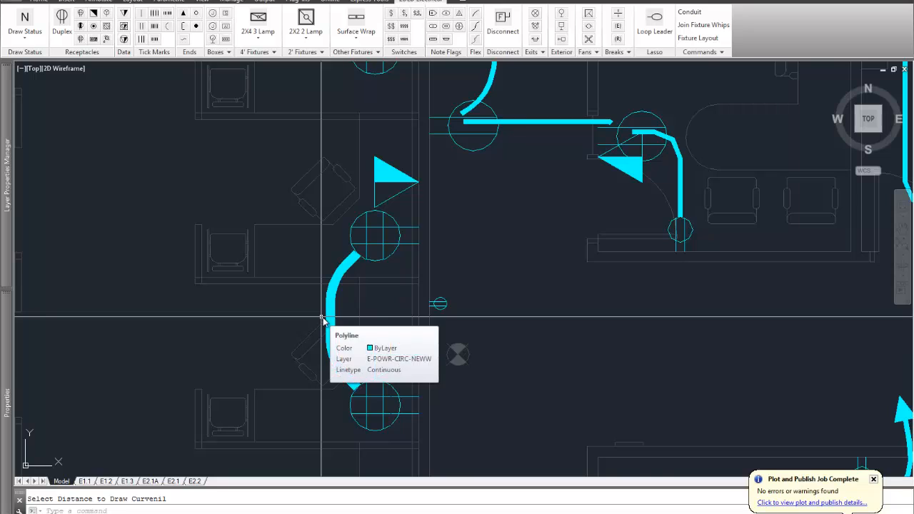
- Scale the private office's receptacles and data outlet and the corridor wall's enlarged receptacle down with the Half command
{"action": "scroll", "coordinate": [323, 319], "scroll_direction": "down", "scroll_amount": 4}
{"action": "scroll", "coordinate": [368, 336], "scroll_direction": "up", "scroll_amount": 2}
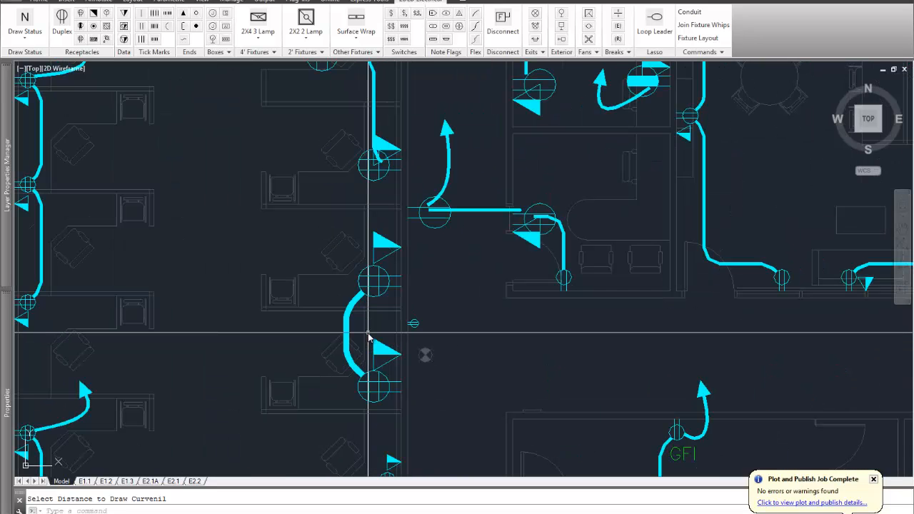
{"action": "left_click", "coordinate": [697, 52]}
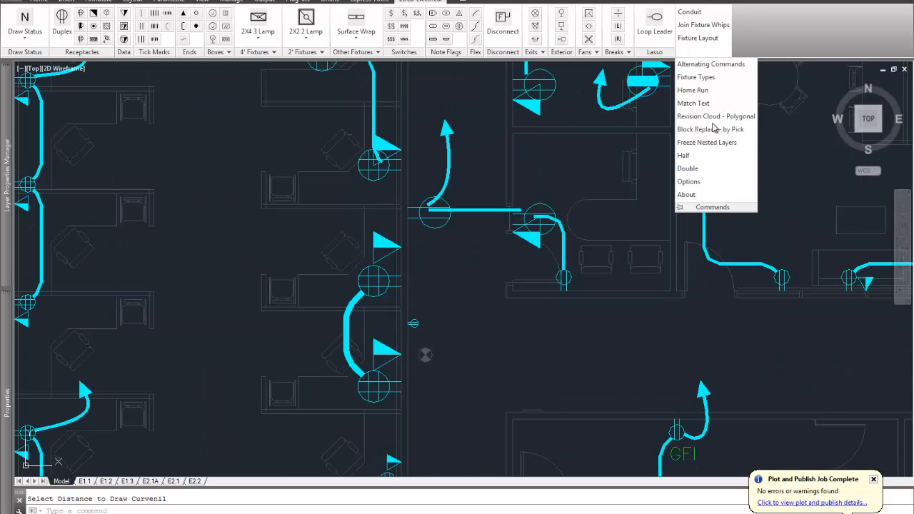
{"action": "left_click", "coordinate": [684, 160]}
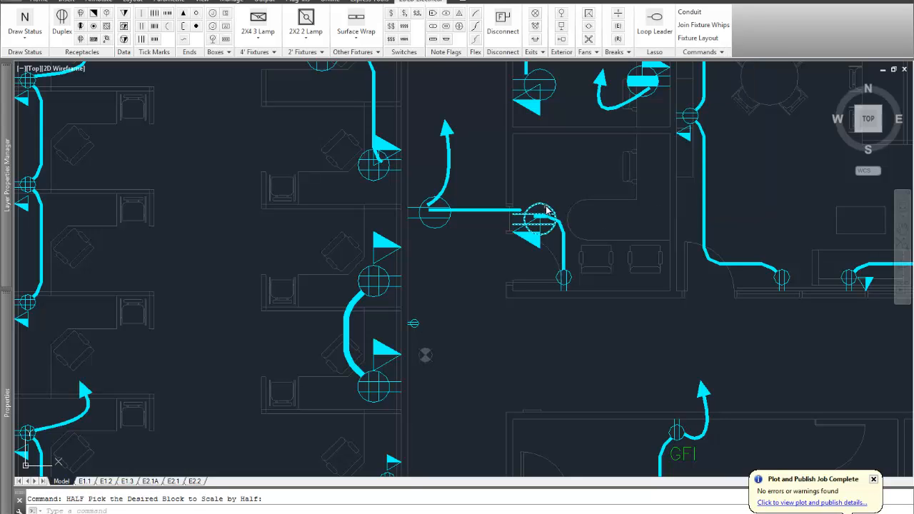
{"action": "left_click", "coordinate": [541, 218]}
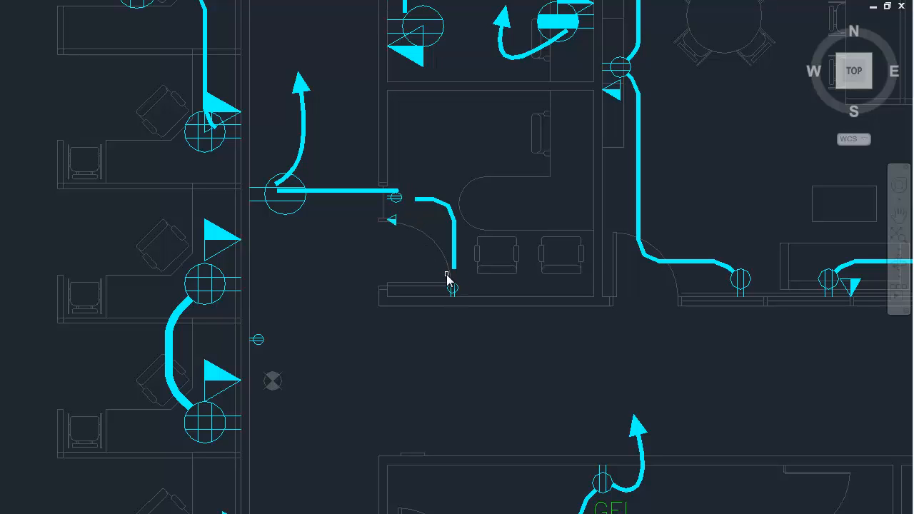
{"action": "left_click", "coordinate": [291, 214]}
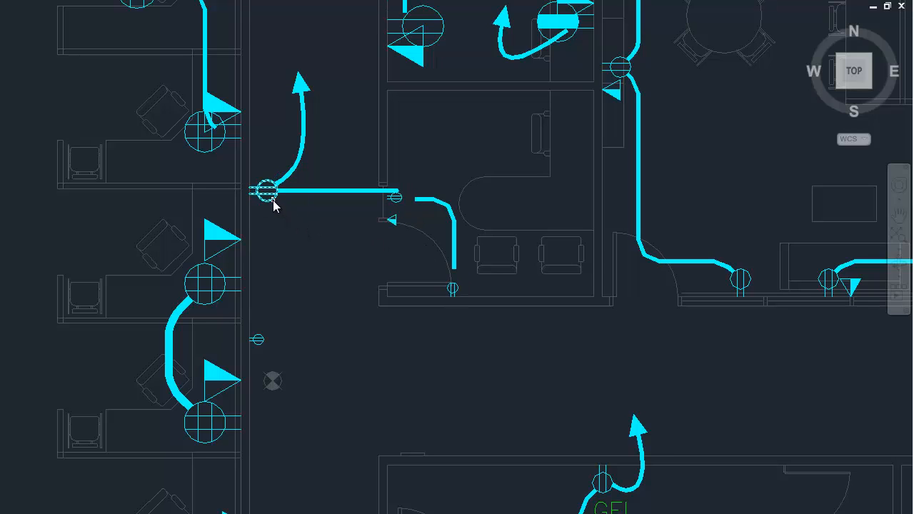
- Scale down by half the receptacle and data outlet of the next cubicle north and those of the office north of the private office
{"action": "left_click", "coordinate": [218, 149]}
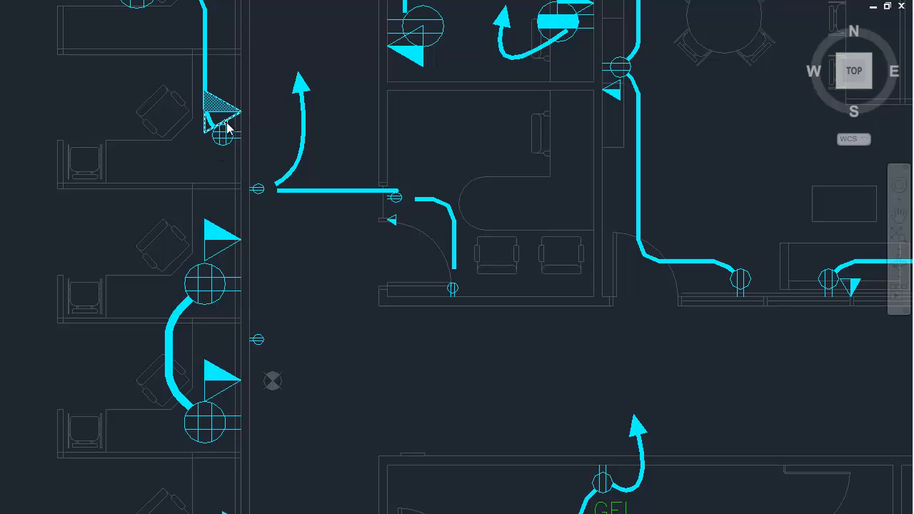
{"action": "left_click", "coordinate": [227, 126]}
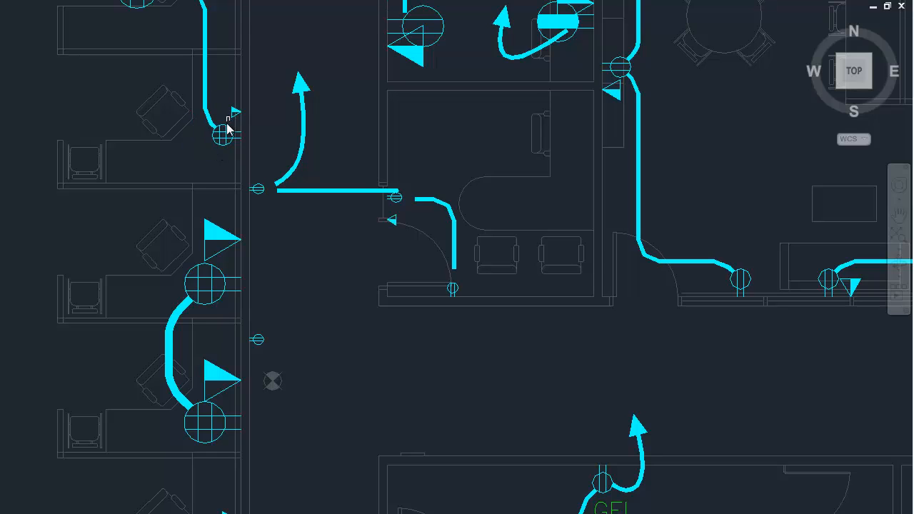
{"action": "left_click", "coordinate": [227, 128]}
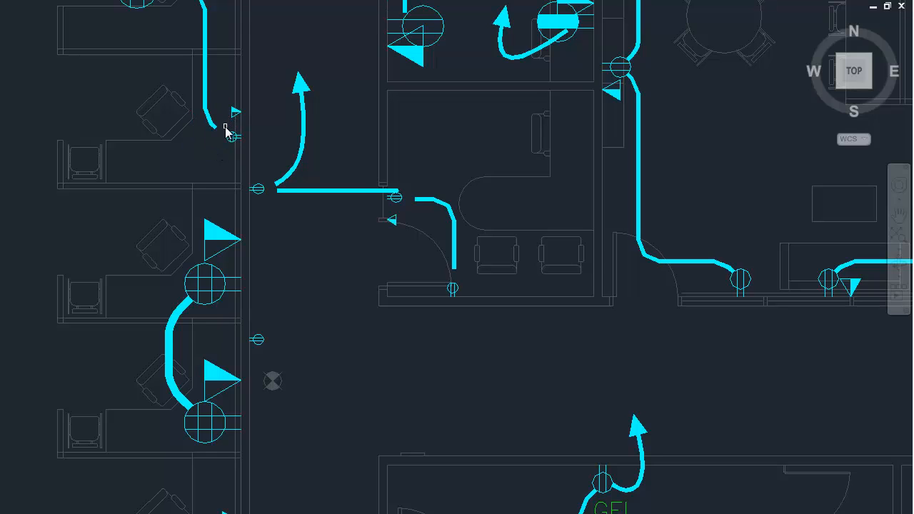
{"action": "left_click", "coordinate": [414, 62]}
{"action": "left_click", "coordinate": [421, 47]}
{"action": "left_click", "coordinate": [408, 34]}
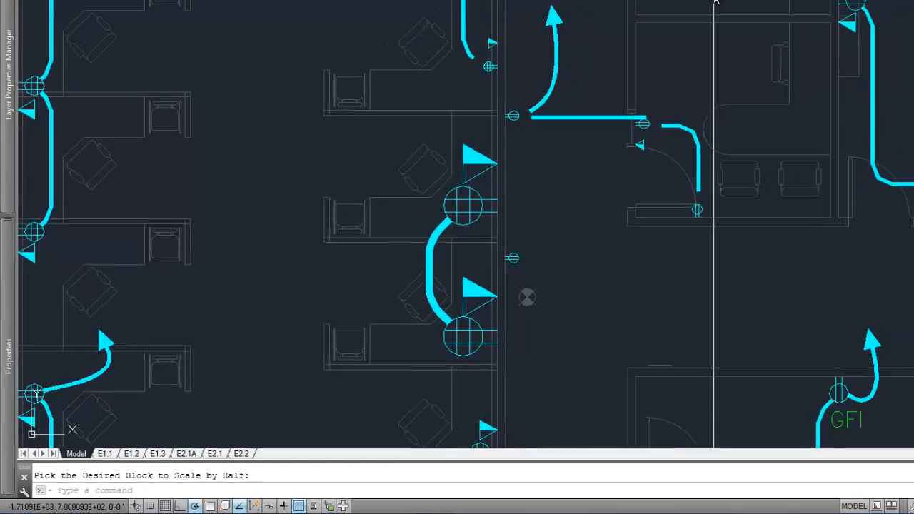
- Scale the +44" height label nearest the western junction box by half with the Half command
{"action": "mouse_move", "coordinate": [672, 187]}
{"action": "middle_mouse_down"}
{"action": "mouse_move", "coordinate": [562, 262]}
{"action": "mouse_move", "coordinate": [453, 367]}
{"action": "middle_mouse_up"}
{"action": "middle_click_drag", "start_coordinate": [666, 222], "coordinate": [429, 381]}
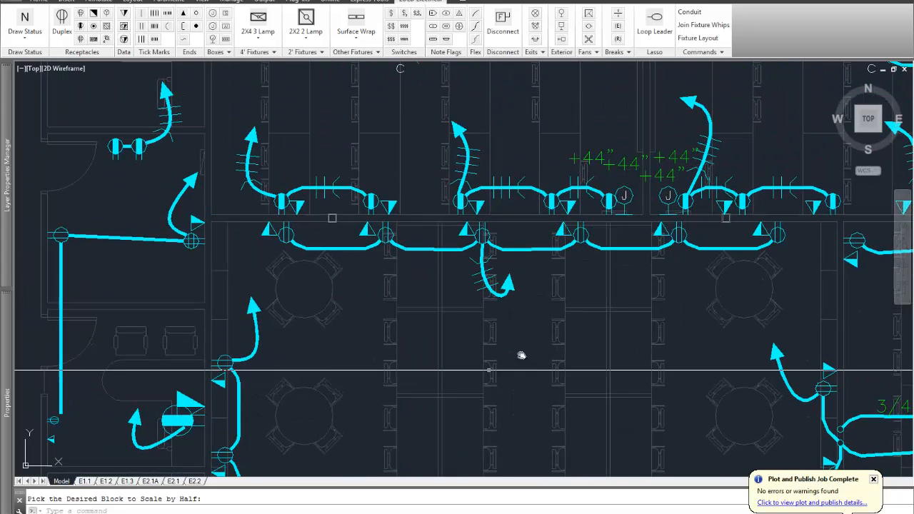
{"action": "left_click", "coordinate": [691, 52]}
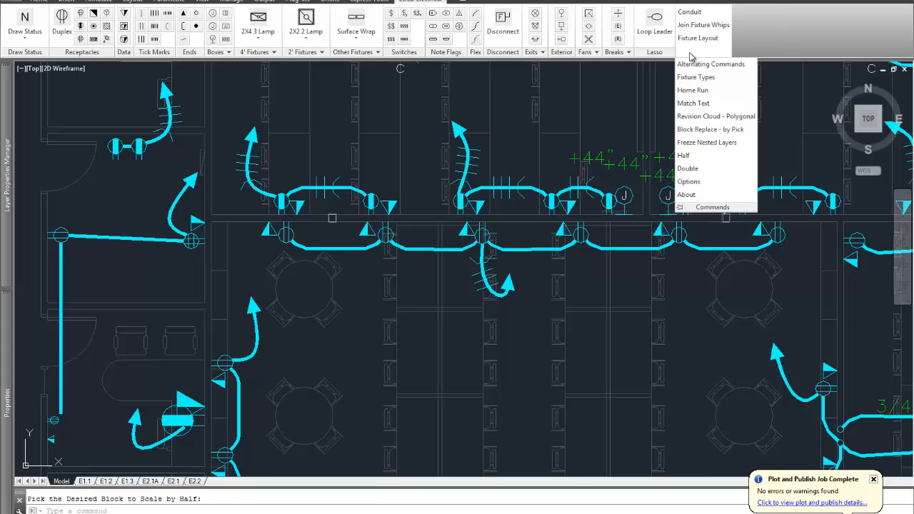
{"action": "left_click", "coordinate": [684, 155]}
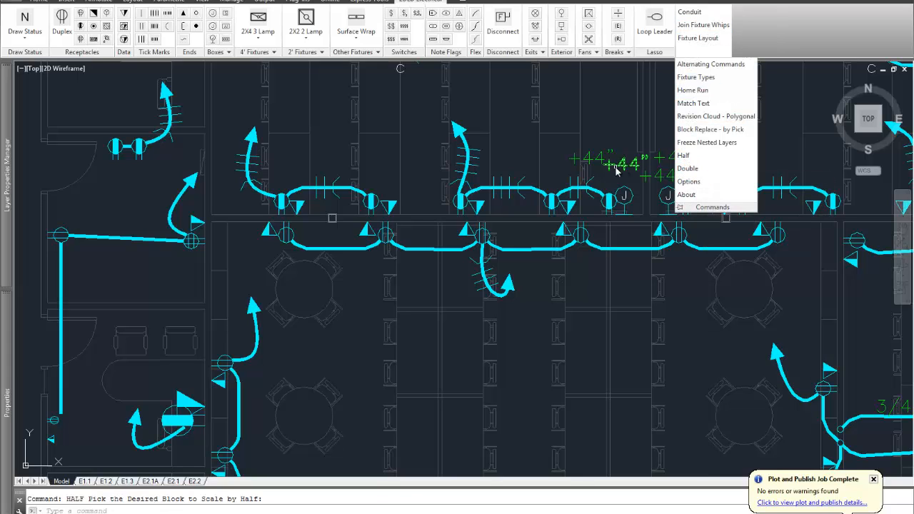
{"action": "left_click", "coordinate": [622, 169]}
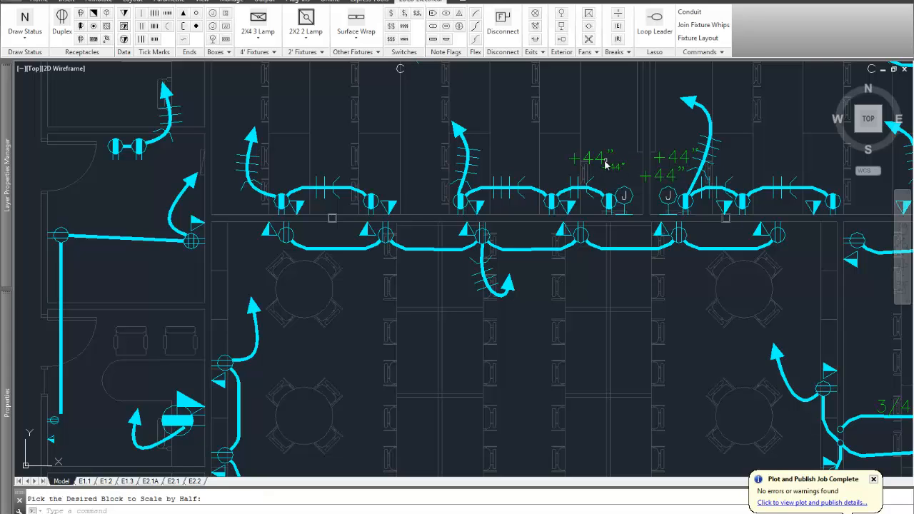